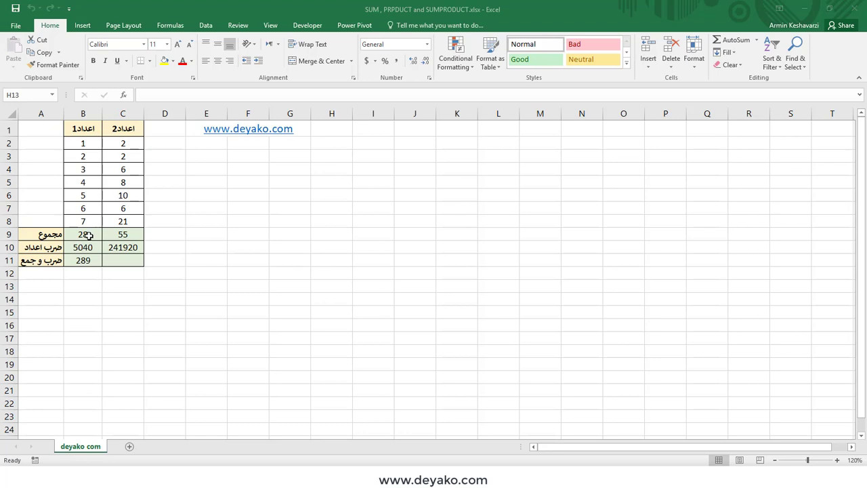
- Review the sum, PRODUCT and SUMPRODUCT formulas in B9, B10 and B11
left_click(84, 234)
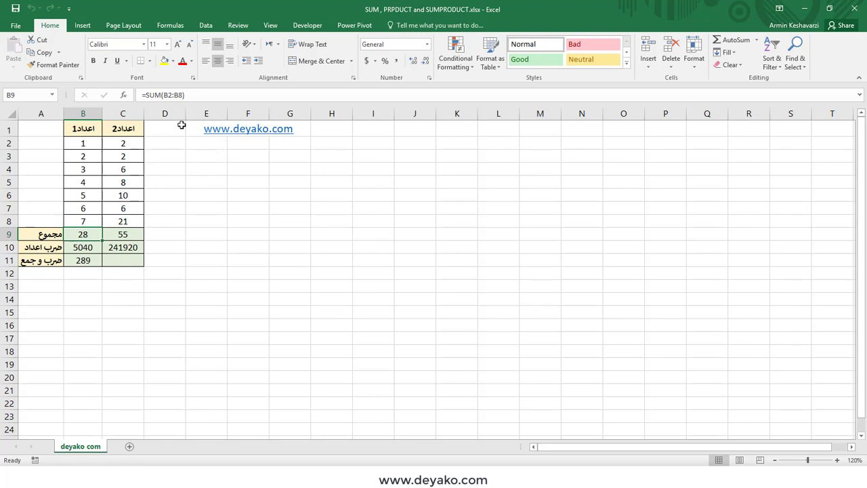
key("Down")
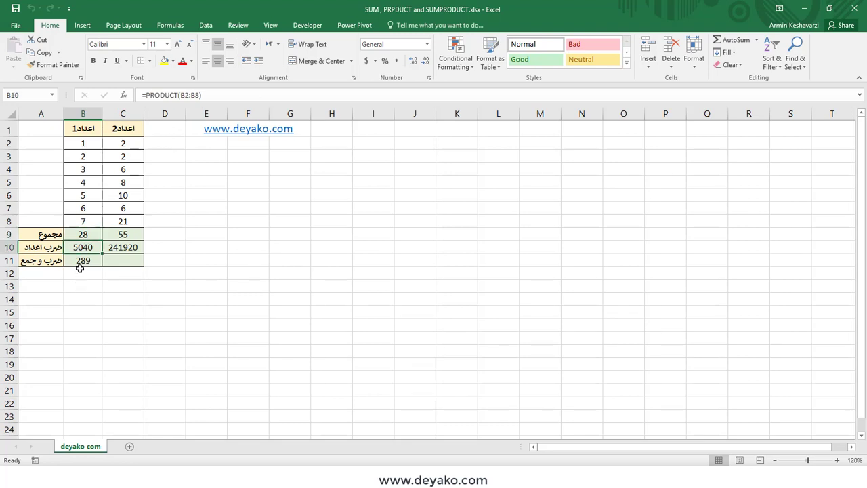
left_click(81, 260)
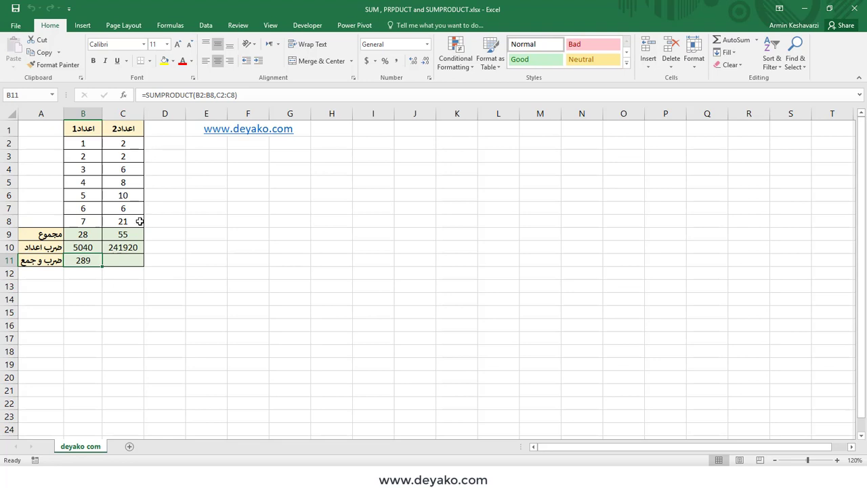
left_click(89, 234)
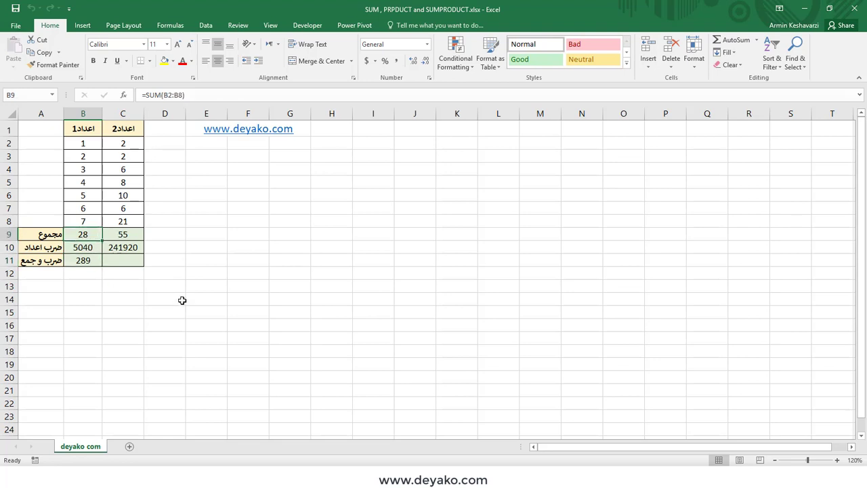
- Try changing B9's sum to =SUM(B2,B3), then cancel to keep =SUM(B2:B8)
left_click(179, 95)
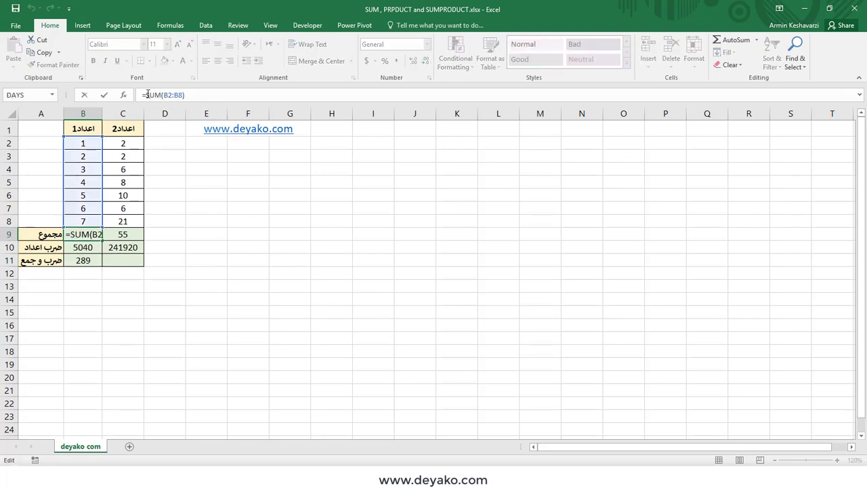
left_click_drag(146, 95, 182, 95)
left_click(89, 140)
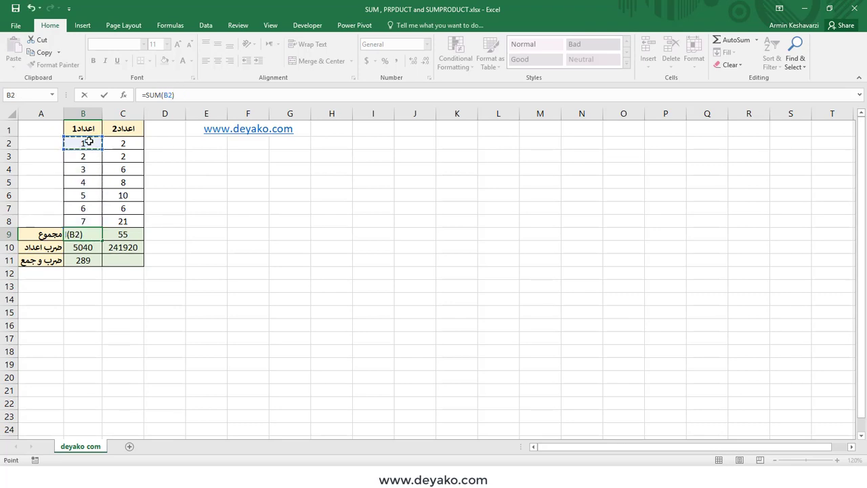
type(",")
left_click(86, 155)
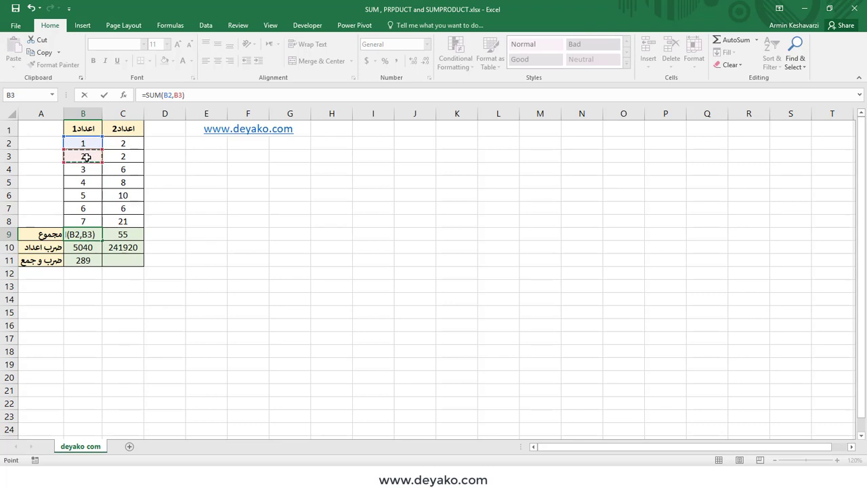
key("Escape")
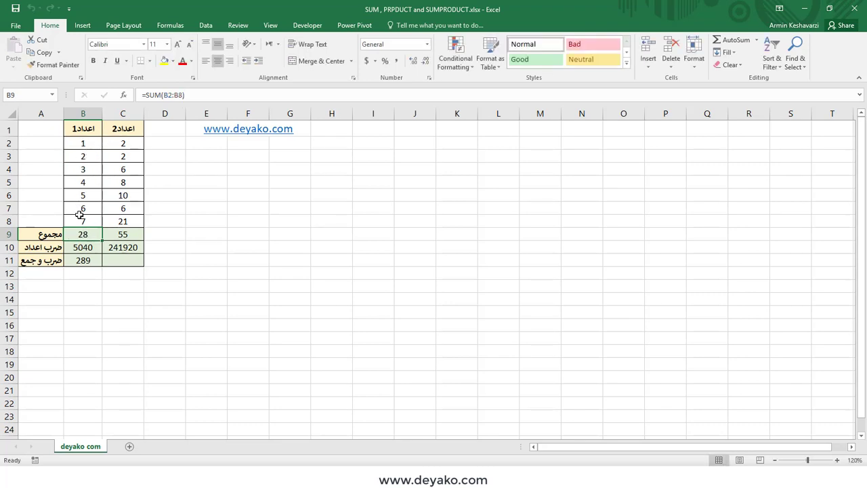
- Extend B9's sum to include C2:C8, giving 83, then undo back to 28
left_click(183, 95)
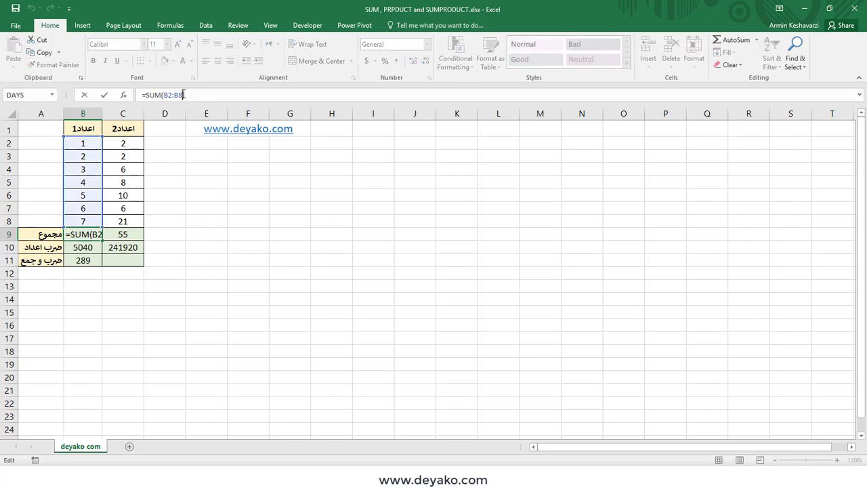
type(",")
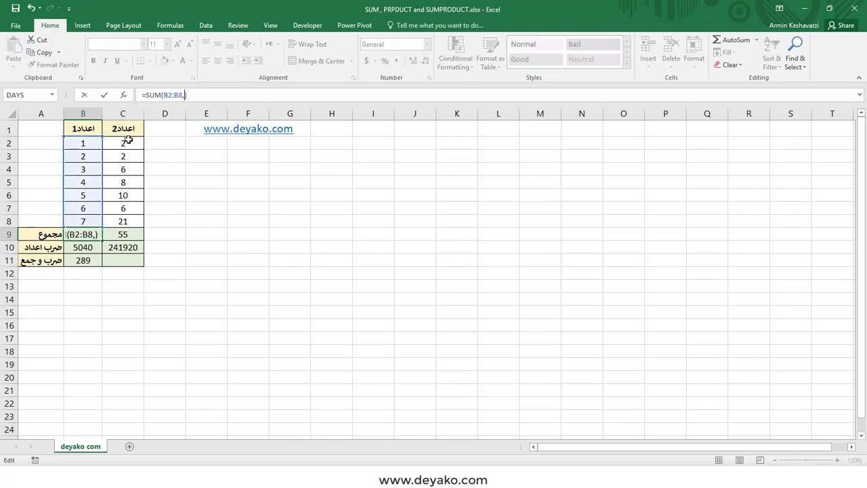
left_click_drag(128, 140, 146, 207)
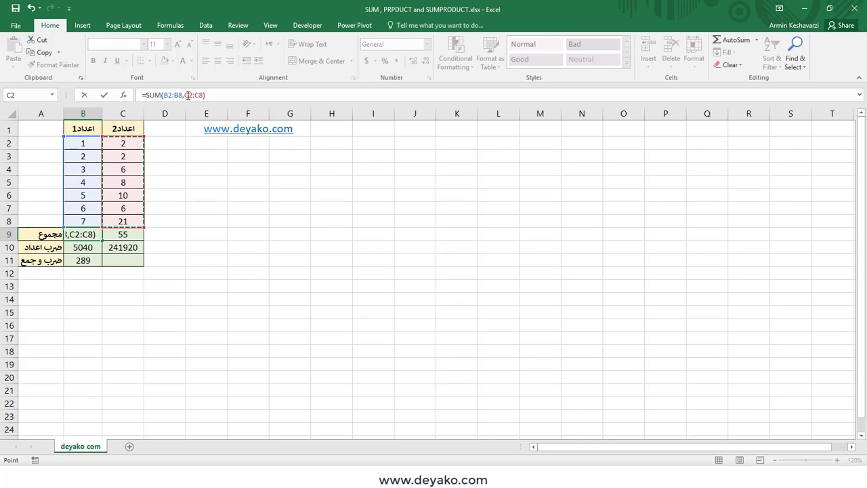
left_click_drag(185, 95, 206, 94)
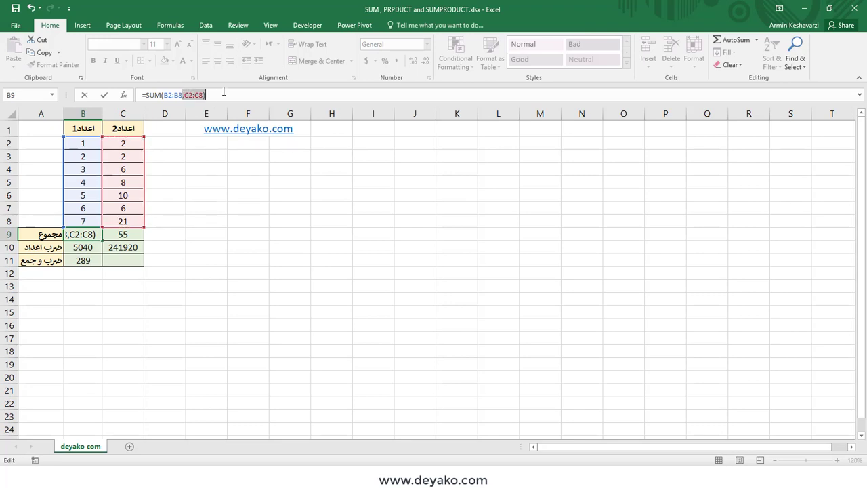
key("Return")
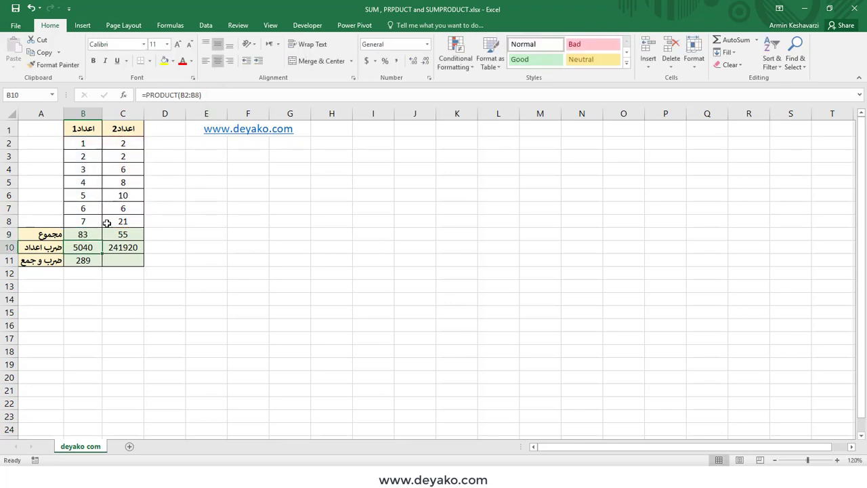
key("ctrl+z")
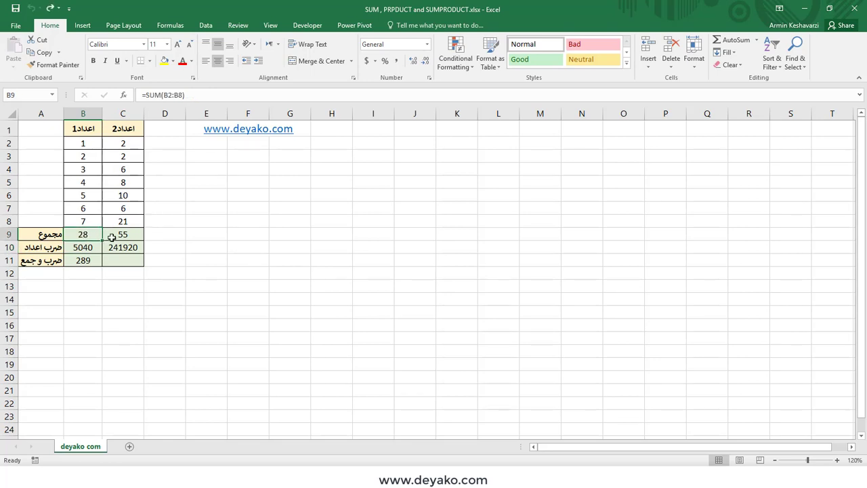
- Clear B9:C9 and AutoSum them again as =SUM(B2:B8) = 28 and =SUM(C2:C8) = 55
left_click(112, 236, "shift")
key("Delete")
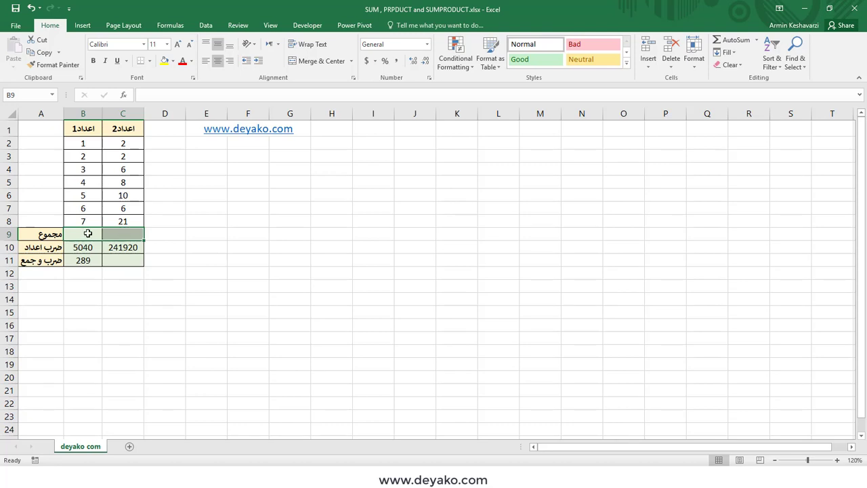
left_click(90, 234)
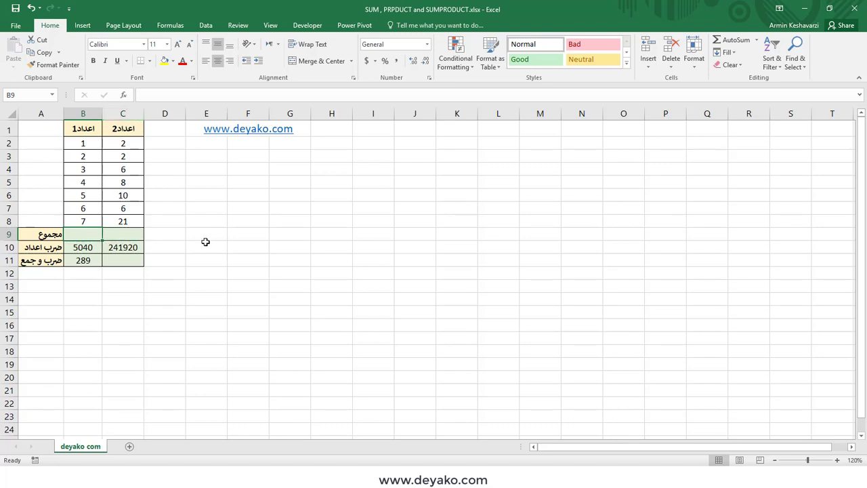
key("alt+equal")
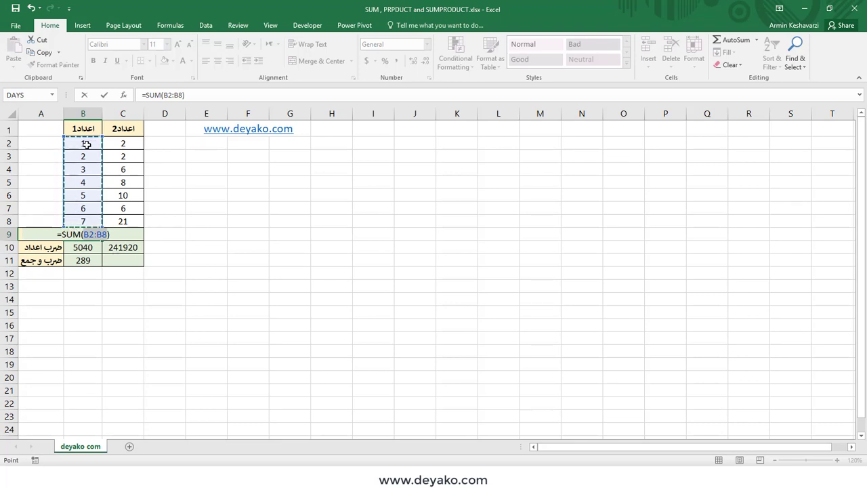
key("Return")
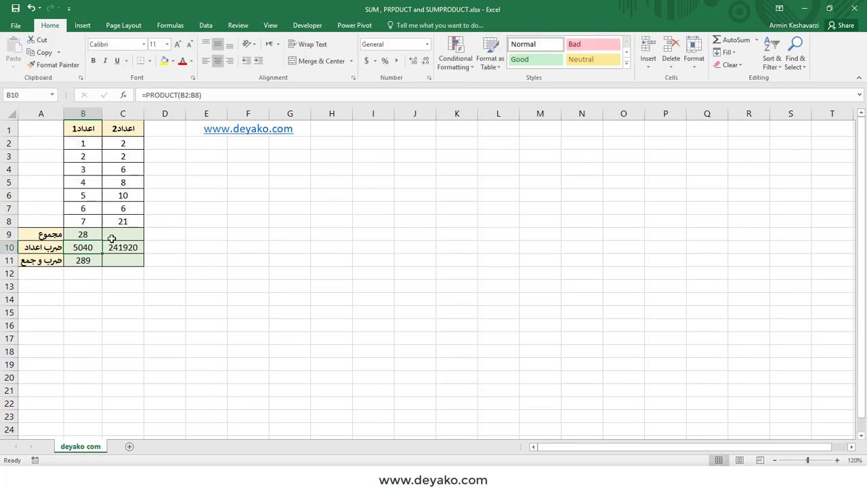
left_click(112, 238)
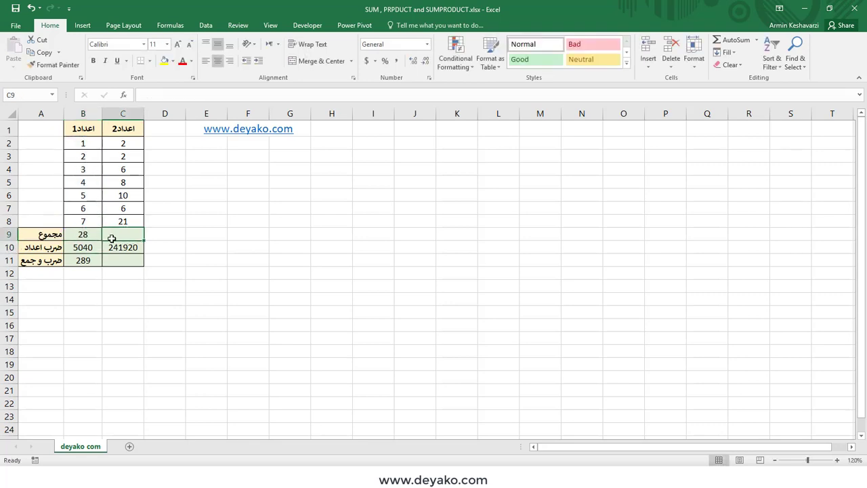
key("alt+equal")
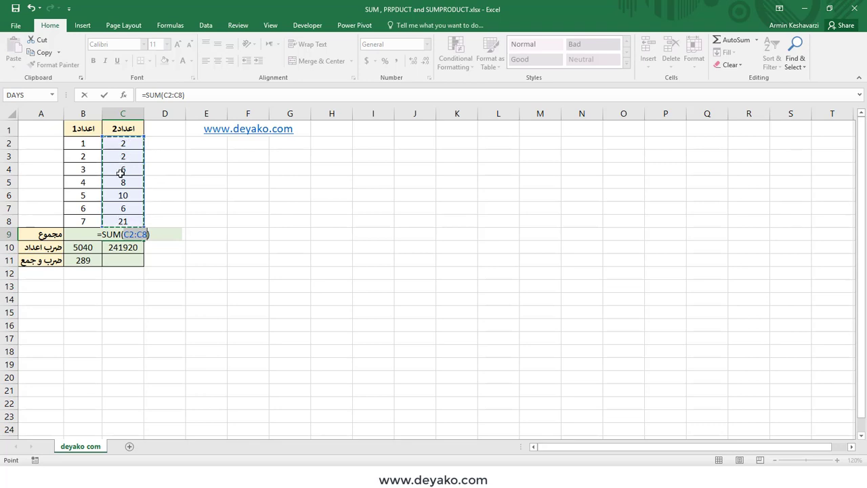
key("Return")
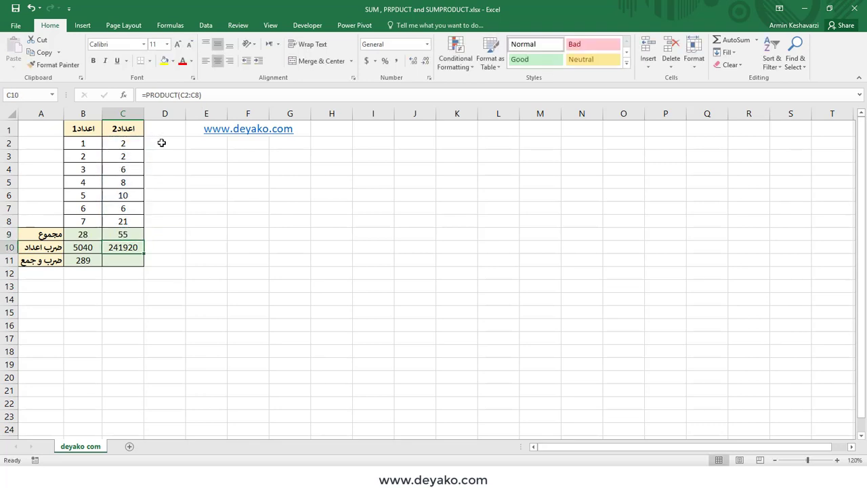
left_click(162, 143)
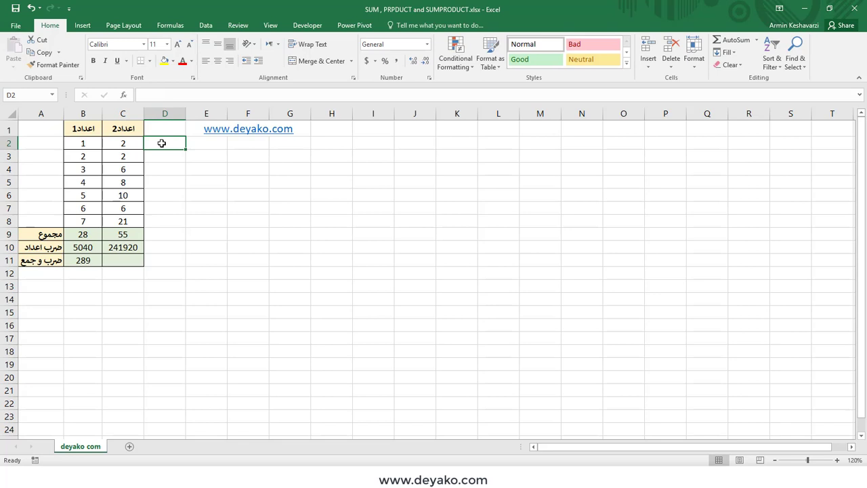
key("alt+equal")
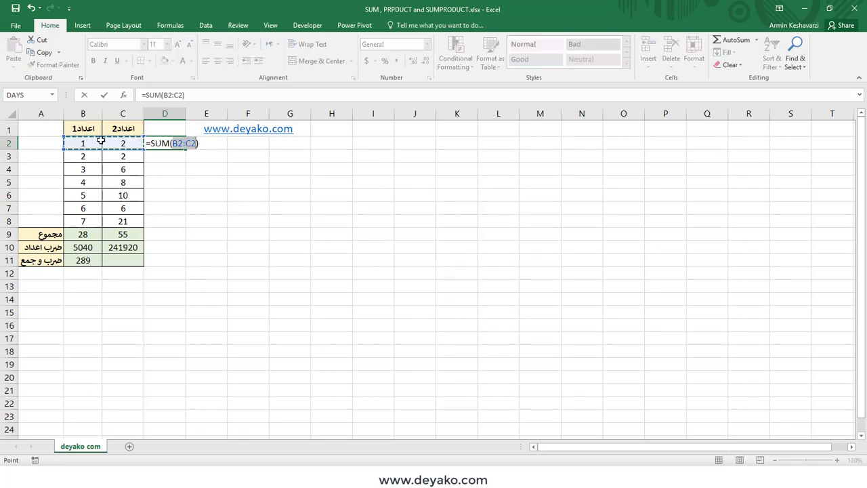
left_click_drag(84, 143, 122, 143)
key("Return")
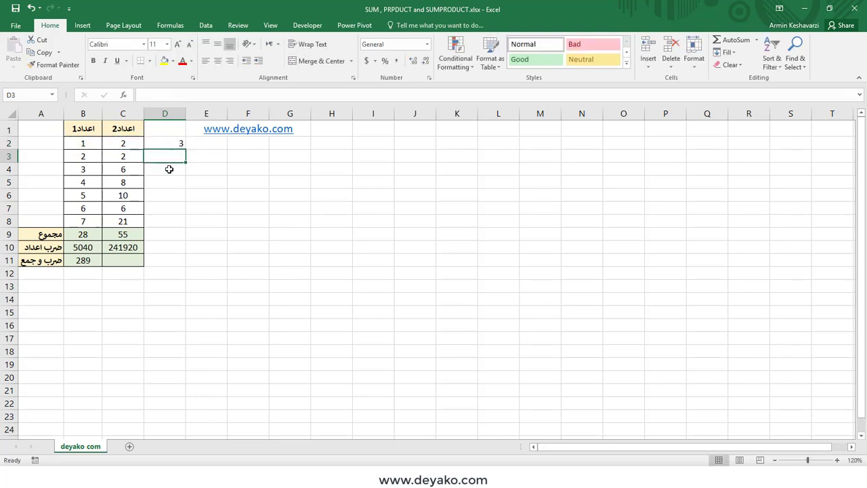
left_click(171, 142)
key("Delete")
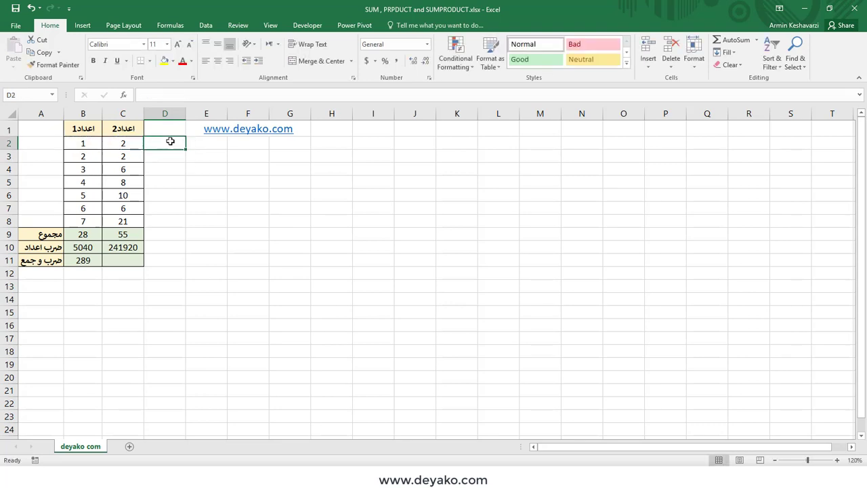
left_click(95, 235)
left_click_drag(123, 236, 84, 232)
left_click(83, 233)
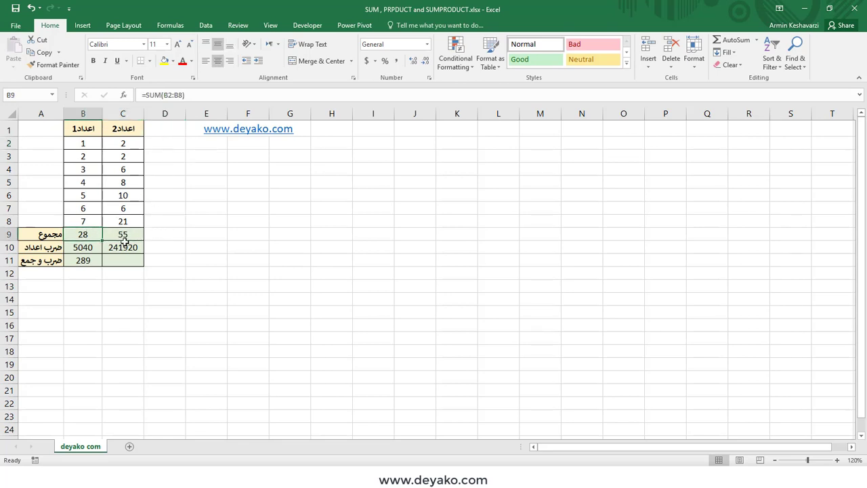
- Review the PRODUCT formulas in B10 and C10, highlighting the B2:B8 range
left_click(88, 247)
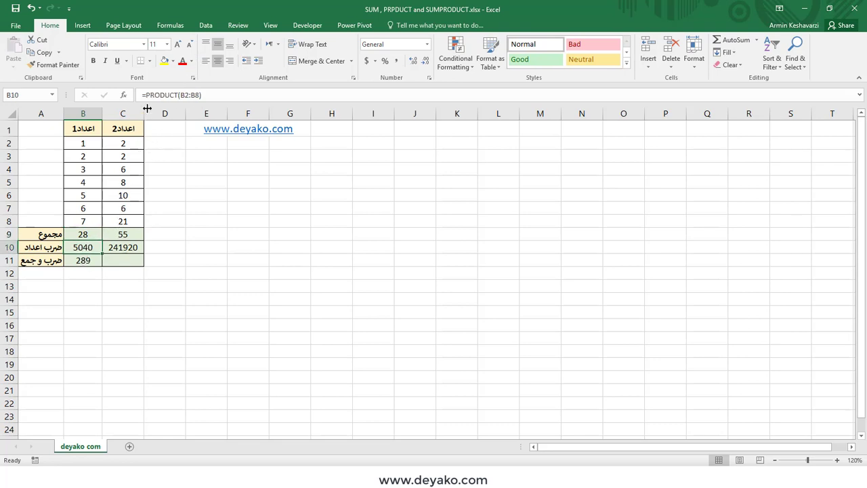
left_click(178, 95)
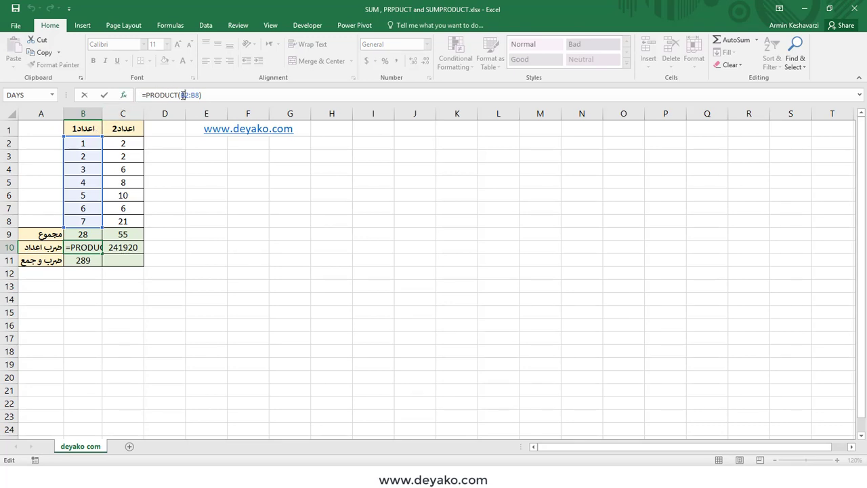
left_click_drag(180, 95, 201, 96)
key("Return")
left_click(123, 247)
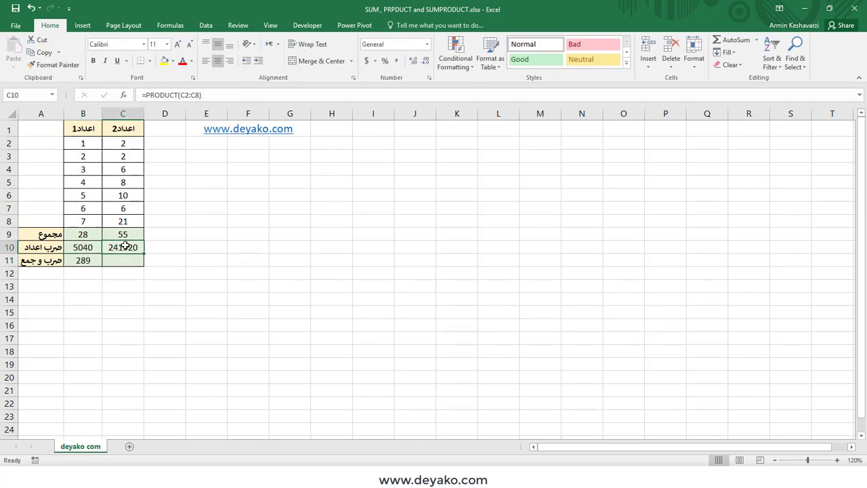
- Enter =PRODUCT(B2:C2) in D2 and fill it down through D11
left_click(163, 138)
type("=p")
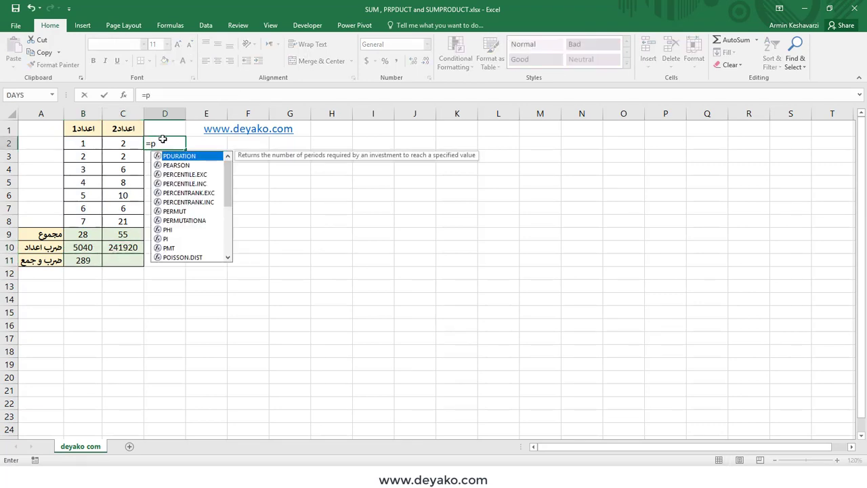
type("ro")
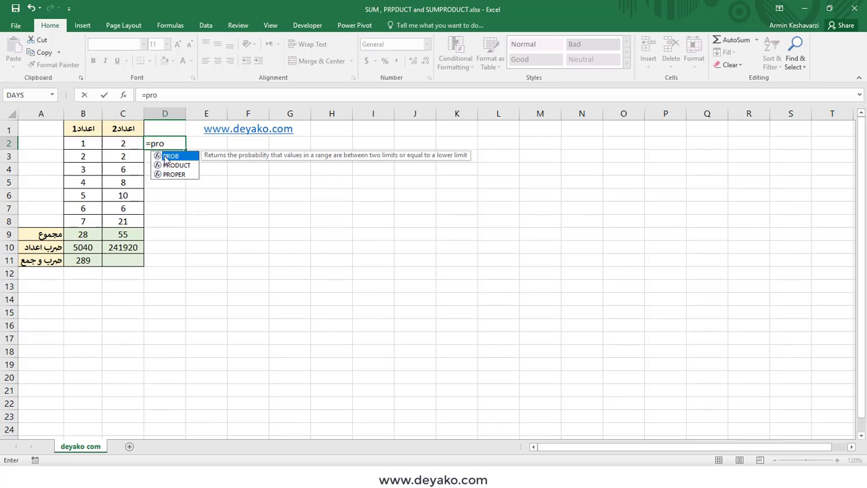
key("Down")
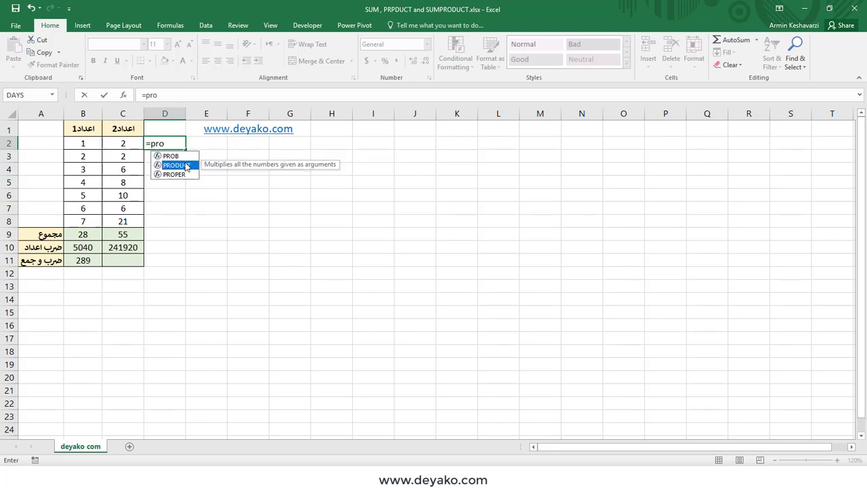
double_click(187, 166)
left_click_drag(92, 143, 121, 149)
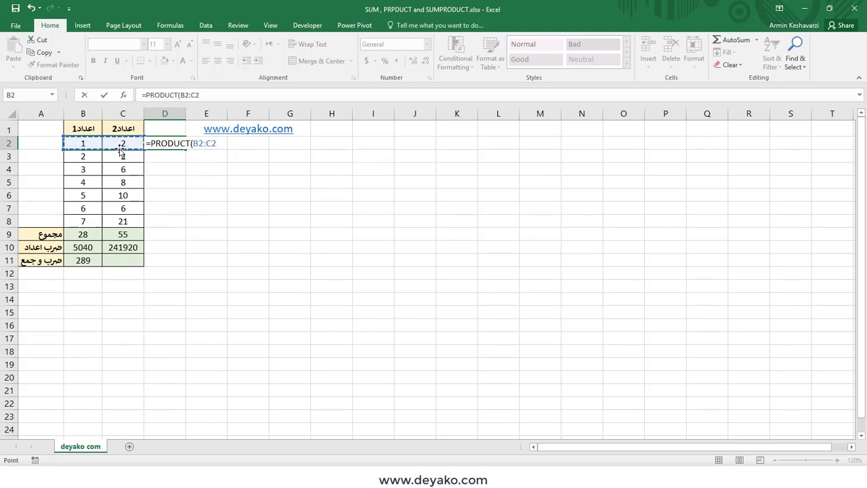
key("Return")
left_click(182, 145)
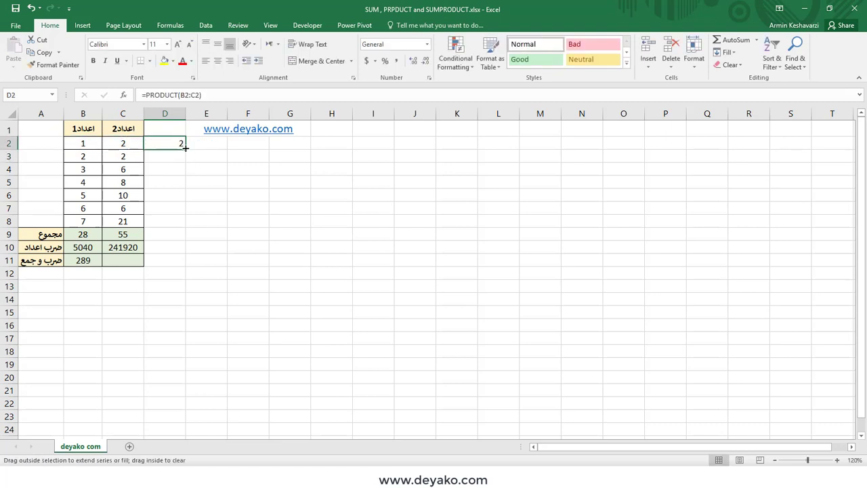
left_click_drag(185, 149, 178, 261)
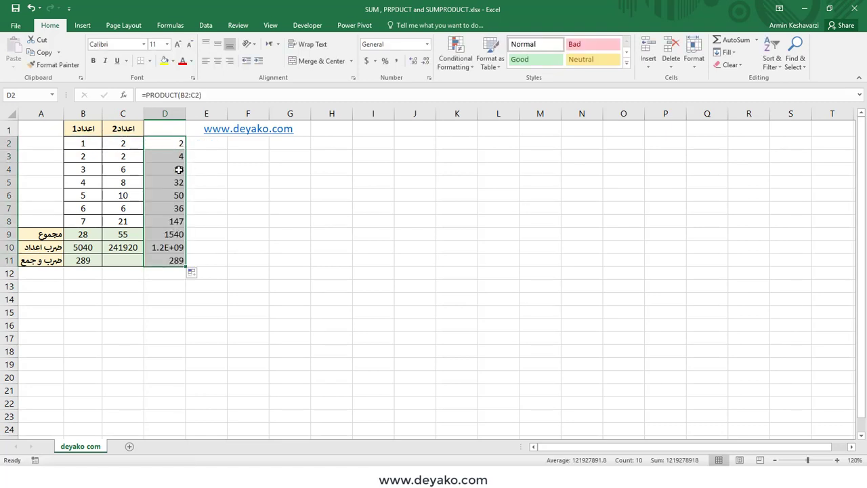
- Clear D2:D11 and compare B11's SUMPRODUCT formula with the matching row pairs
key("Delete")
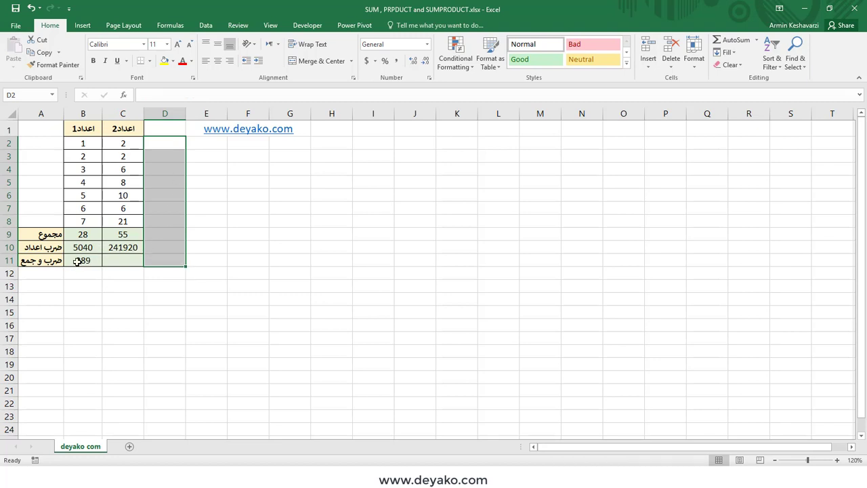
left_click(79, 262)
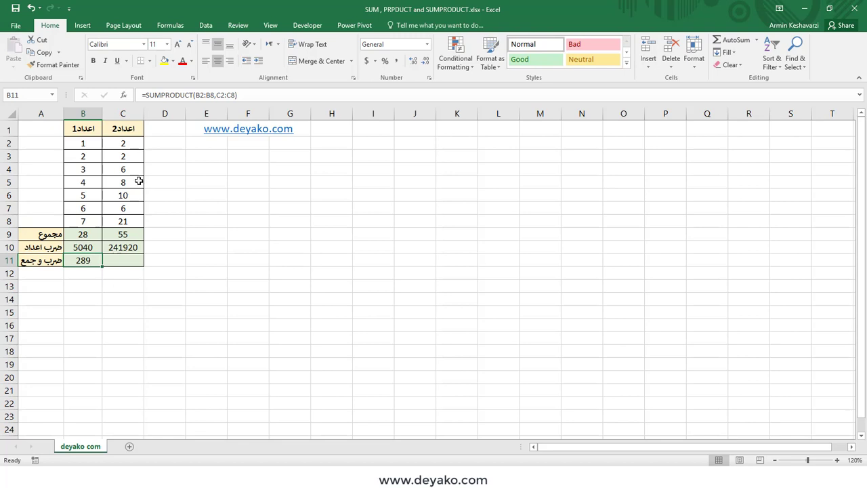
mouse_move(88, 144)
left_mouse_down()
mouse_move(122, 143)
mouse_move(121, 194)
left_mouse_up()
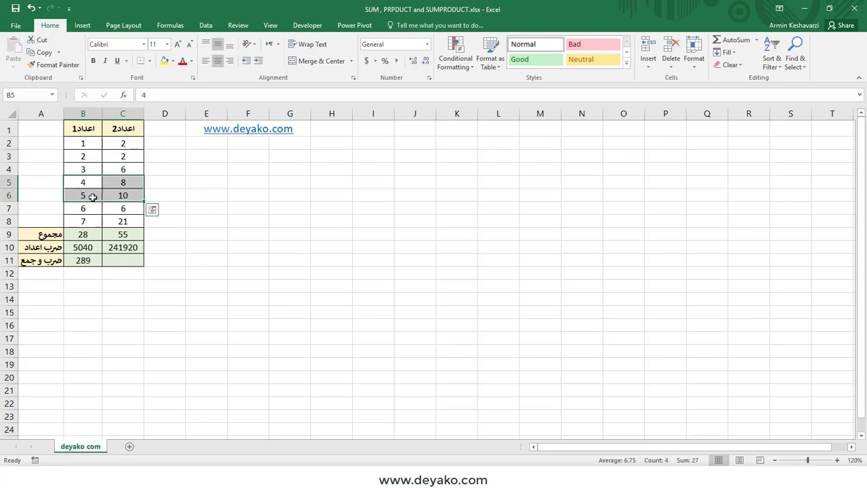
- Fill D2:D8 with =PRODUCT(B2:C2) and AutoSum them in D9, giving 289
left_click(157, 144)
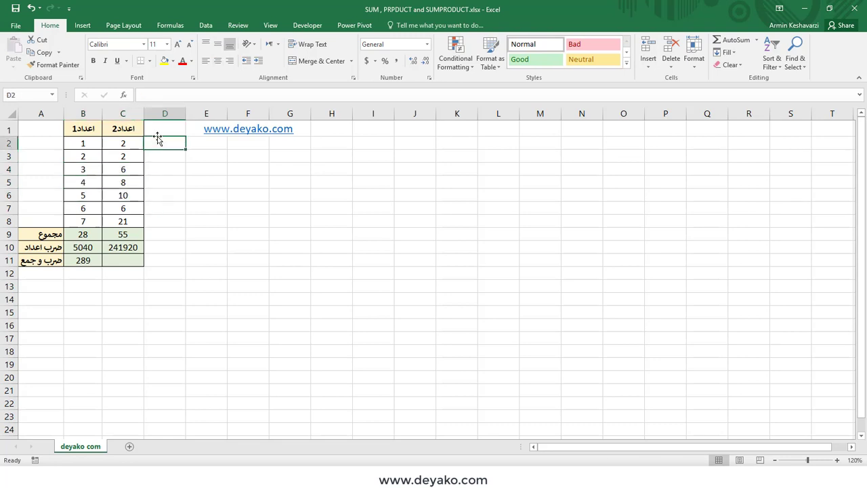
type("=pr")
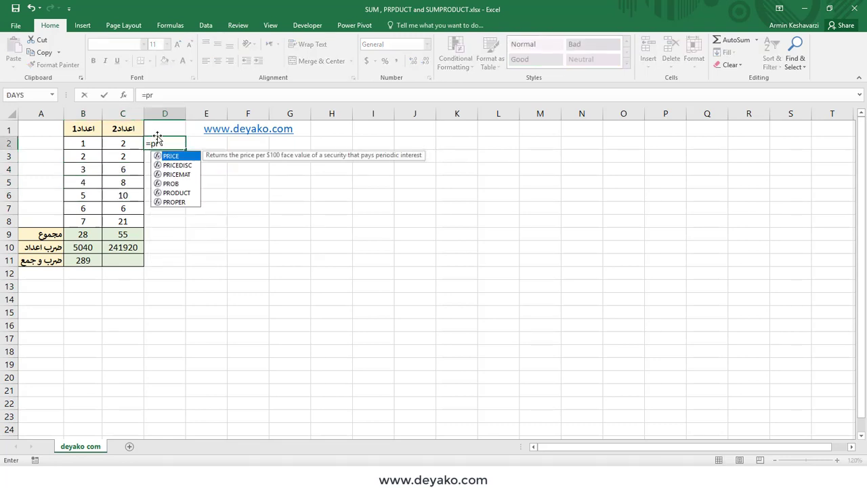
double_click(177, 193)
type("B2:C2)")
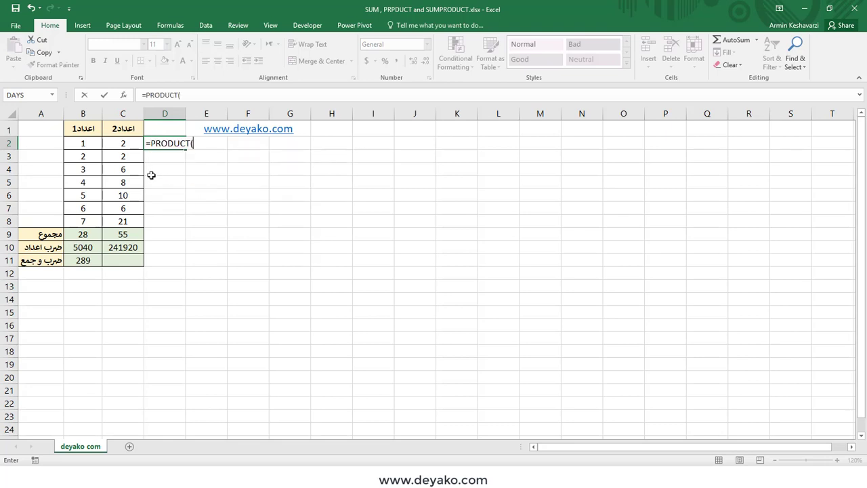
key("ctrl+Return")
left_click_drag(182, 146, 167, 227)
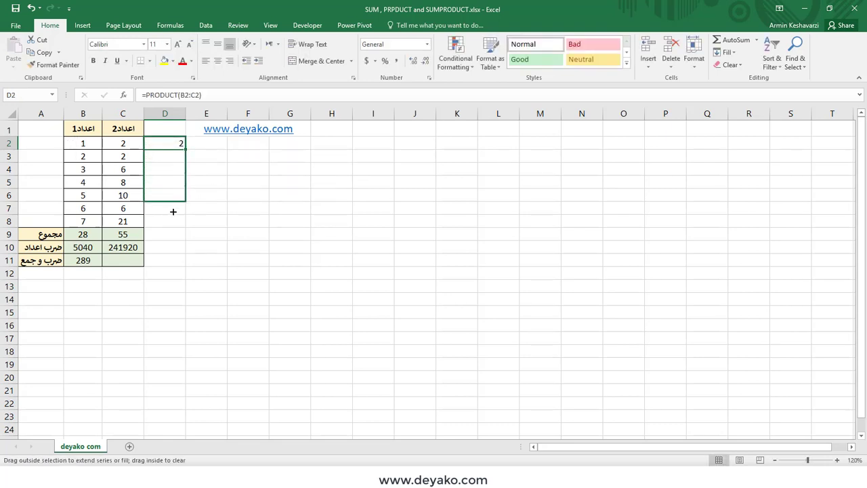
left_click(166, 235)
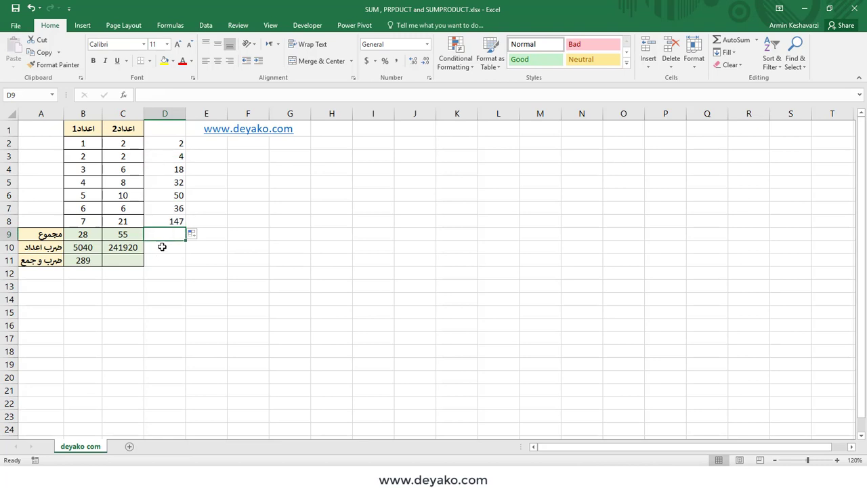
key("alt+equal")
key("Return")
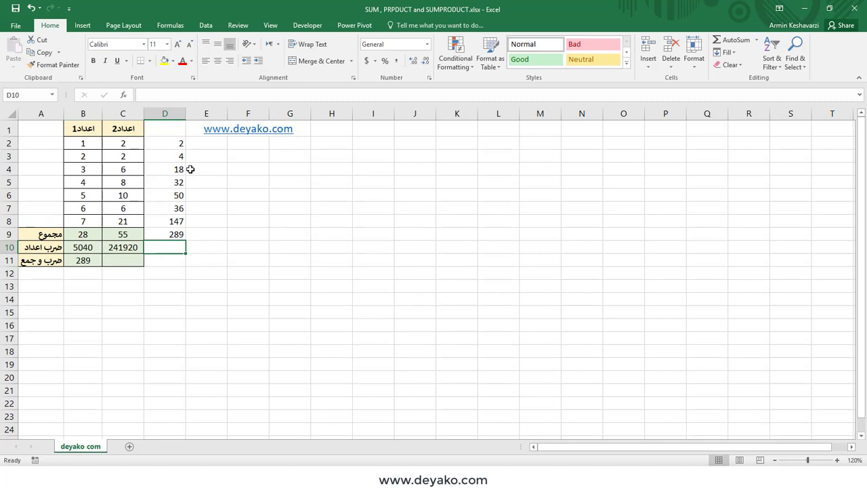
- Clear the helper products and their total from D2:D9
left_click_drag(177, 143, 172, 223)
left_click(166, 233)
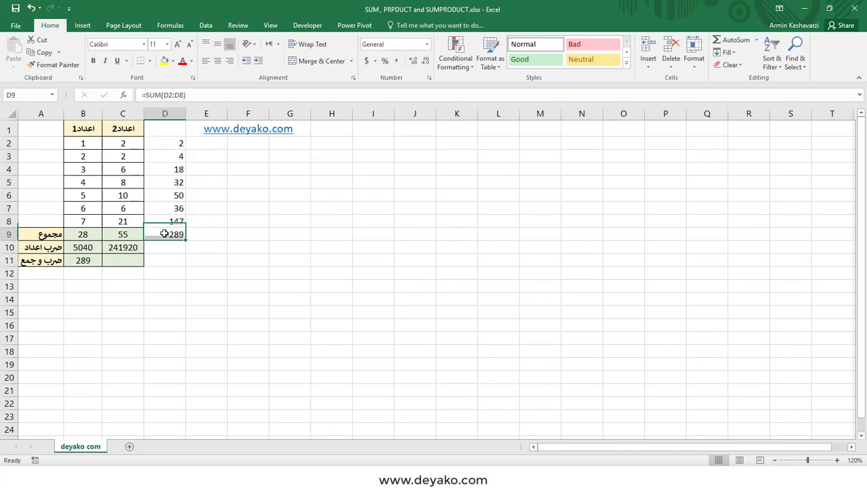
left_click_drag(167, 144, 170, 234)
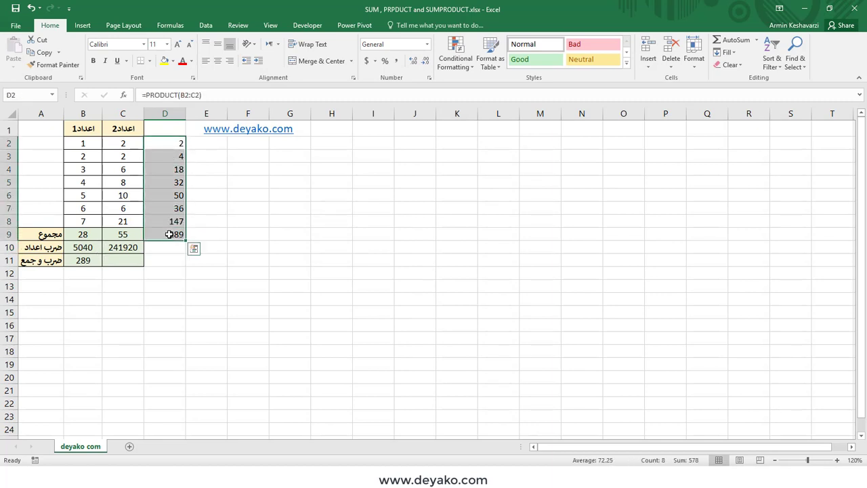
key("Delete")
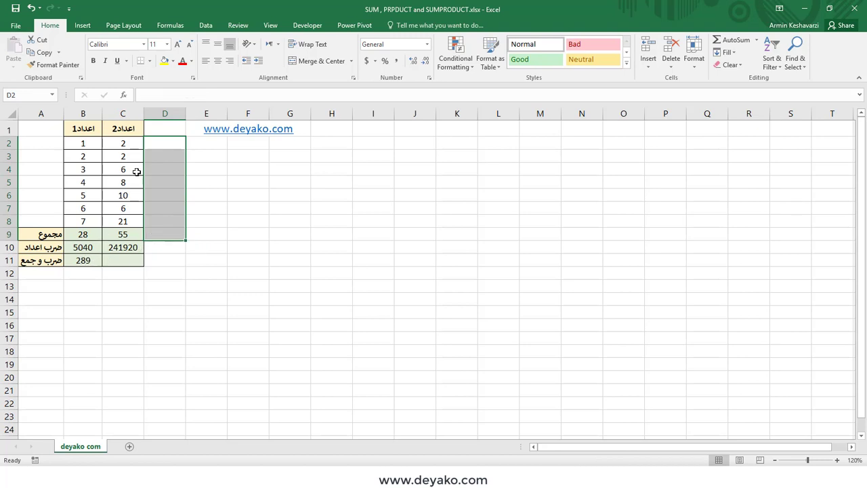
- Highlight the B2:B8 and C2:C8 arguments of B11's SUMPRODUCT formula
left_click(90, 260)
left_click(166, 95)
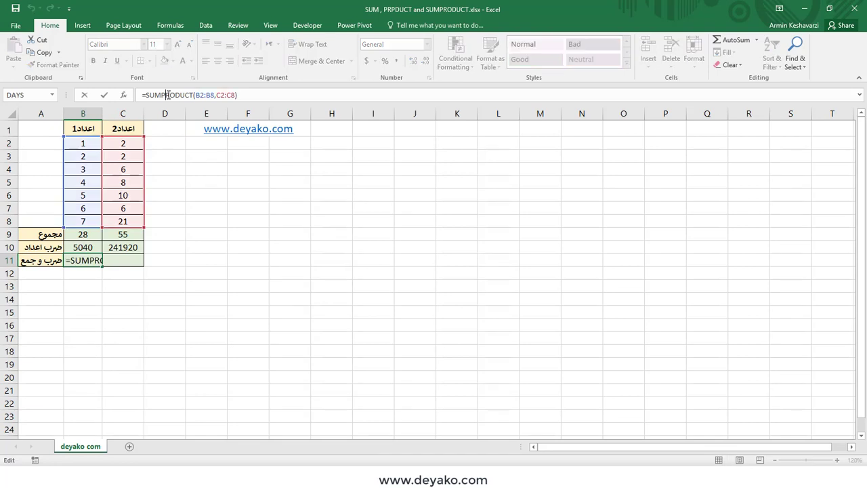
left_click_drag(196, 96, 216, 96)
left_click_drag(216, 96, 236, 96)
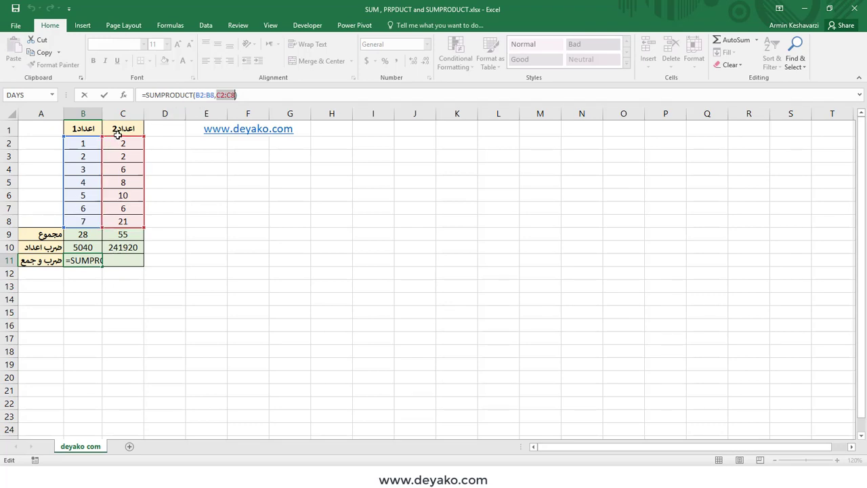
- Inspect SUMPRODUCT's Function Arguments, including the extra Array fields, and confirm with OK
left_click(123, 95)
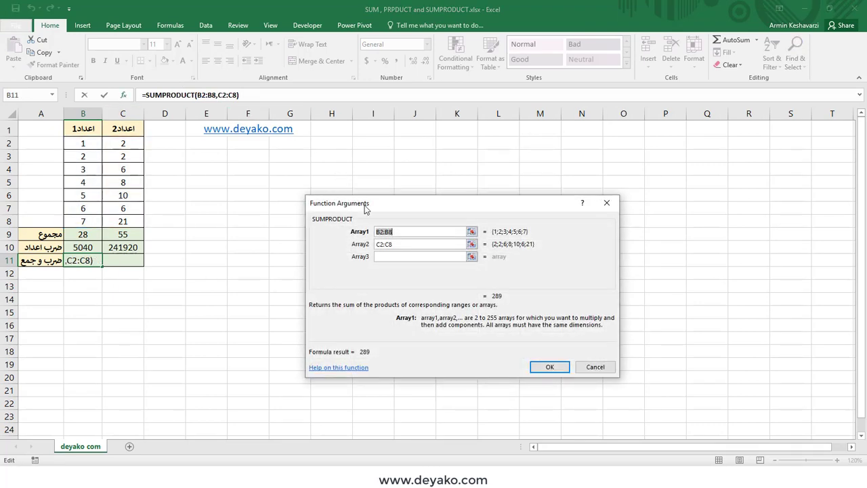
left_click(398, 255)
left_click(401, 258)
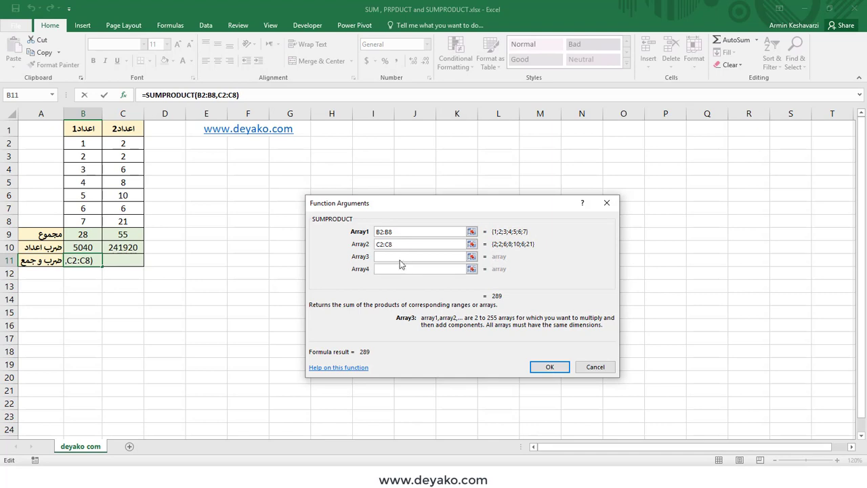
left_click(401, 270)
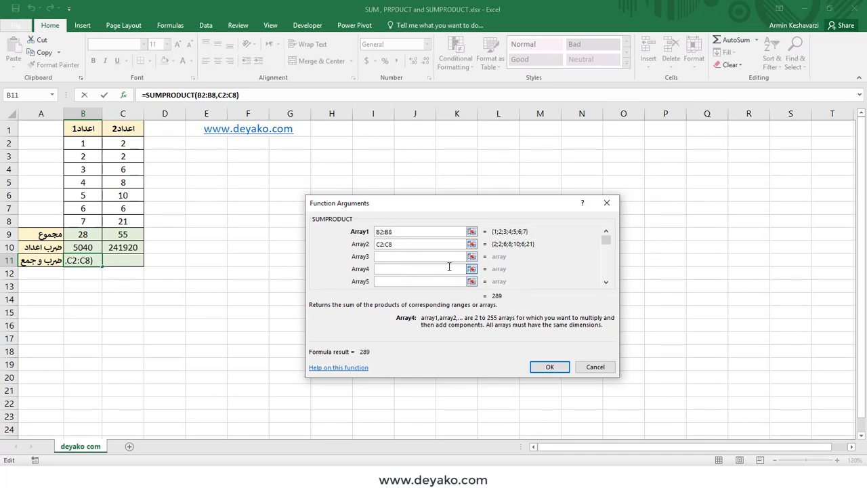
scroll(449, 266, "down", 1)
scroll(449, 267, "up", 1)
left_click(600, 373)
- Review the two number columns and B11's SUMPRODUCT formula
left_click(72, 144)
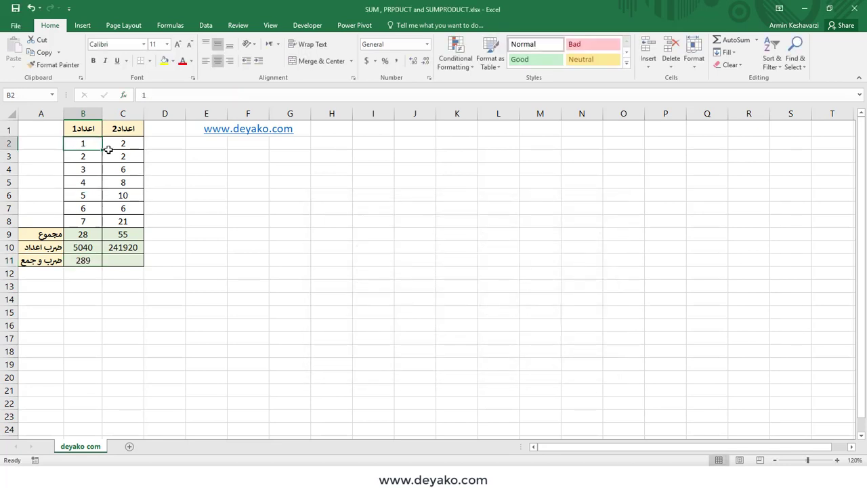
mouse_move(108, 150)
left_mouse_down()
mouse_move(93, 152)
mouse_move(95, 170)
mouse_move(125, 178)
left_mouse_up()
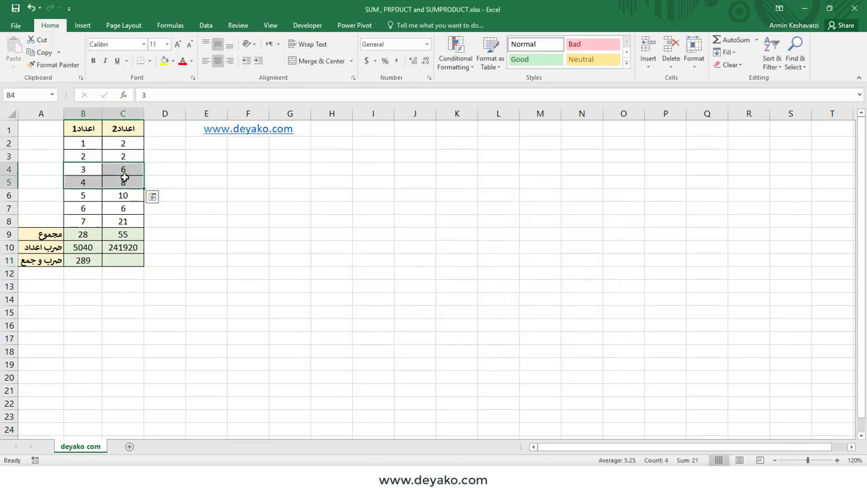
left_click(84, 256)
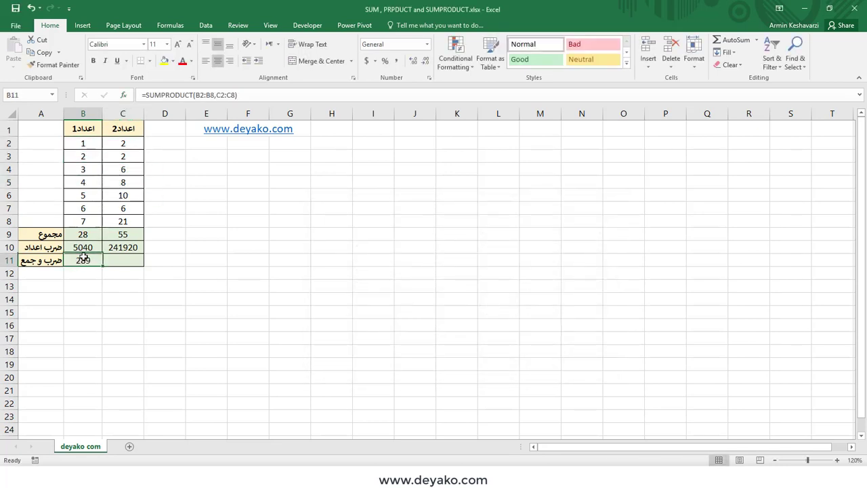
- Fill D2:D8 with the series 12 to 18 starting from 12 in D2
left_click(165, 144)
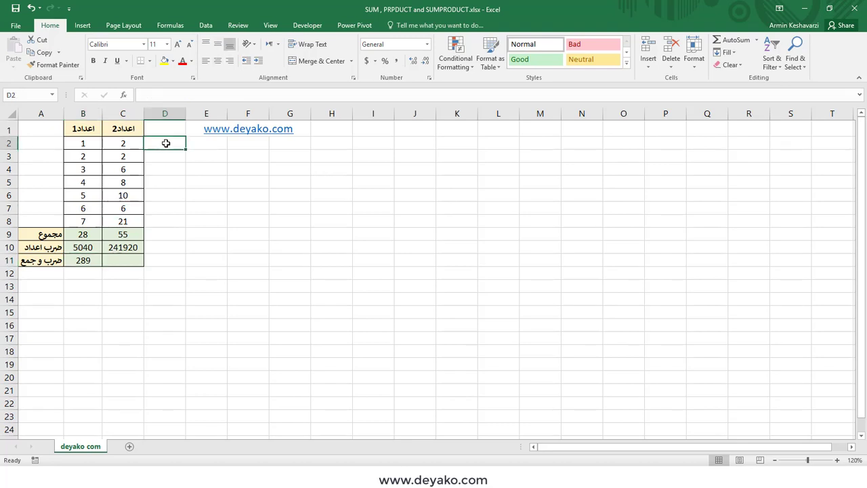
type("12")
key("Return")
left_click(176, 145)
left_click_drag(185, 148, 185, 228)
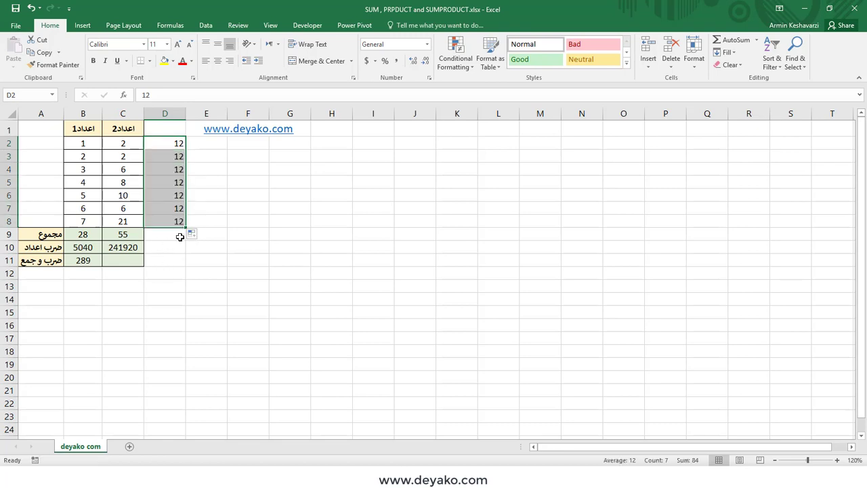
left_click(194, 235)
left_click(203, 260)
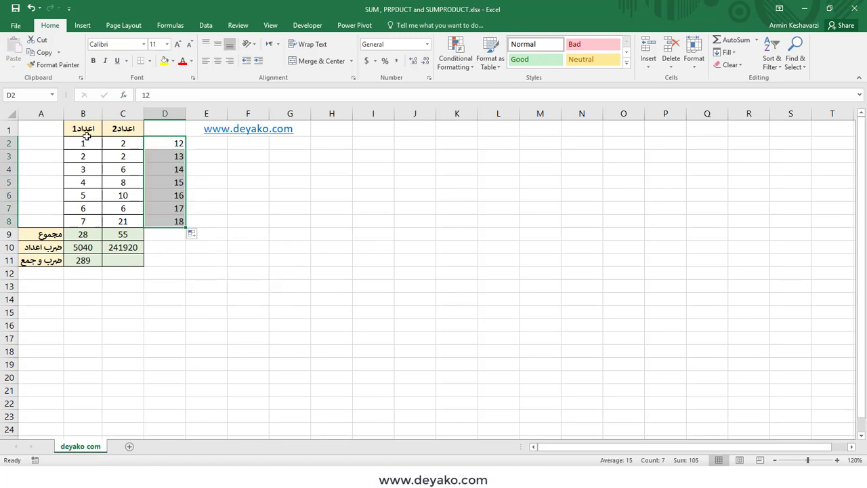
- Enter =SUMPRODUCT(B2:B8,C2:C8,D2:D8) in C11, returning 4866
left_click(126, 261)
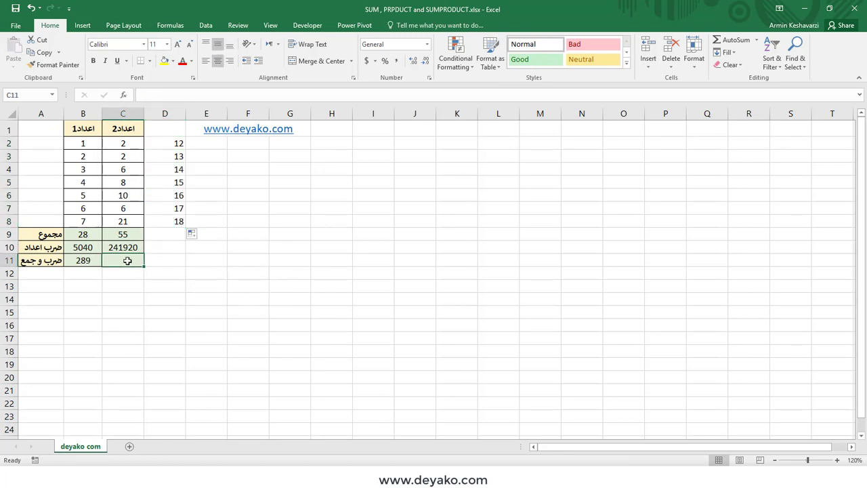
type("=sum")
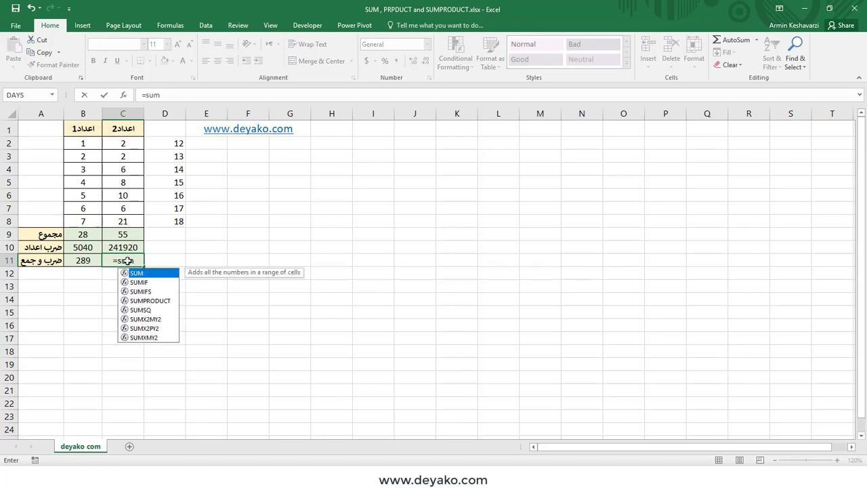
double_click(150, 301)
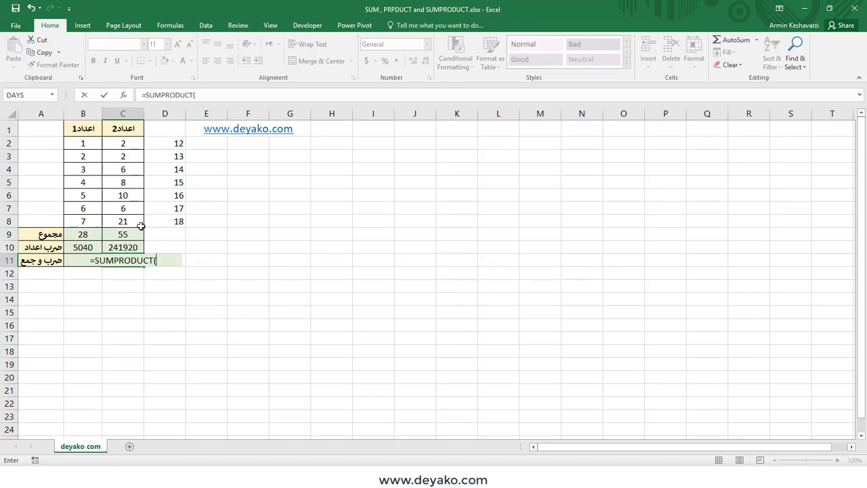
left_click_drag(95, 142, 91, 221)
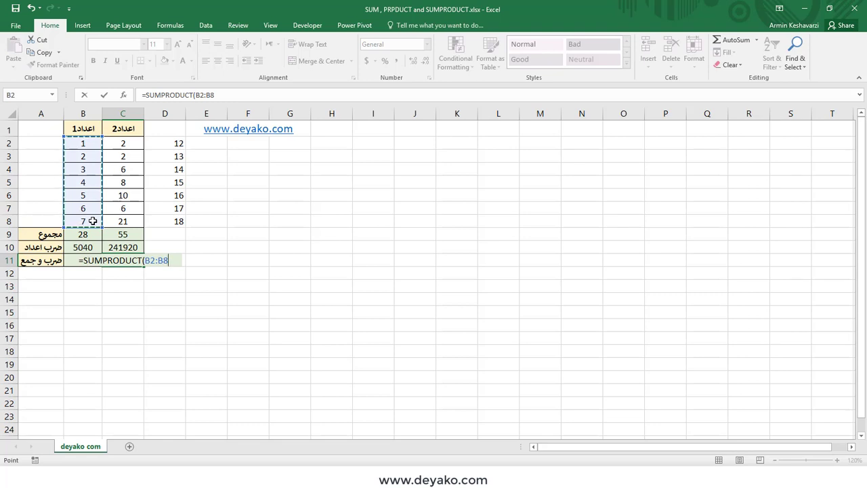
type(",")
left_click_drag(128, 141, 123, 221)
type(",")
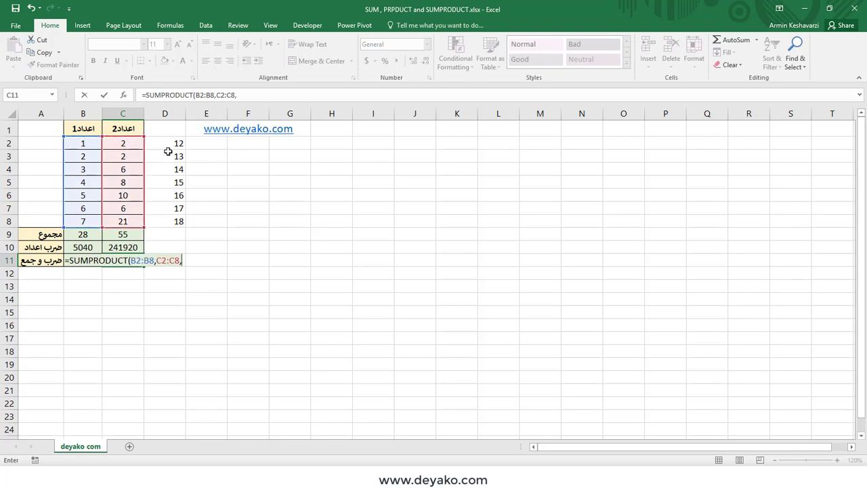
left_click_drag(165, 143, 162, 204)
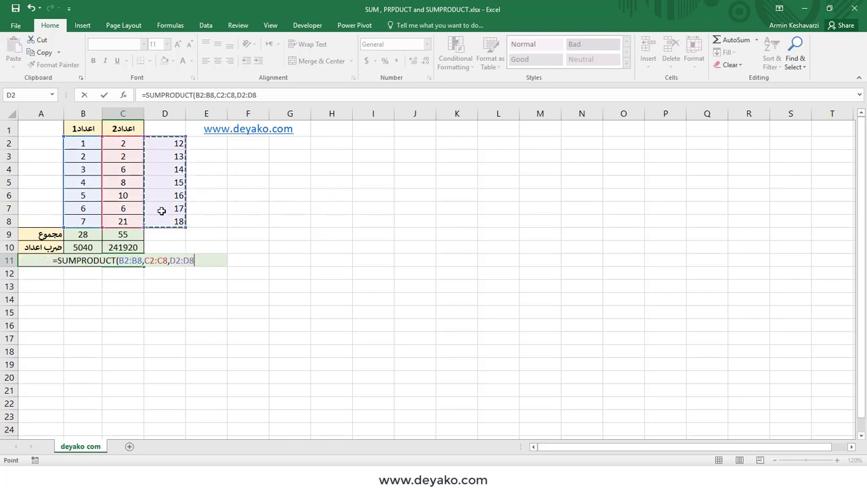
key("Return")
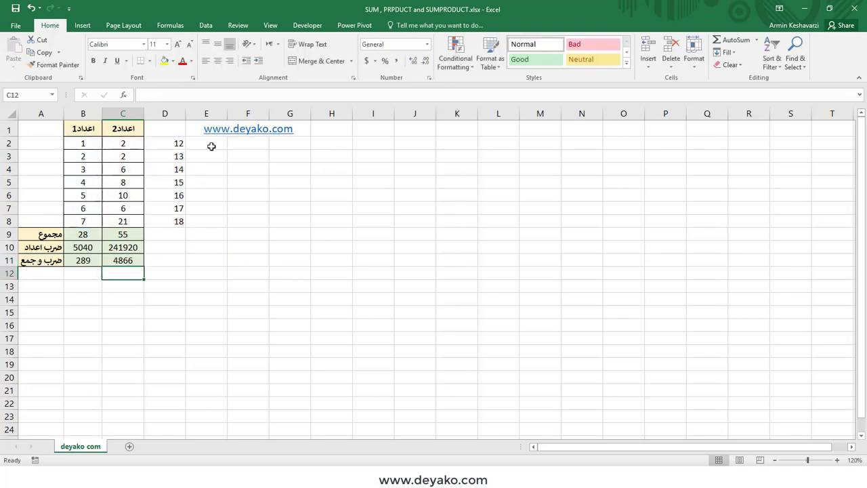
left_click(211, 147)
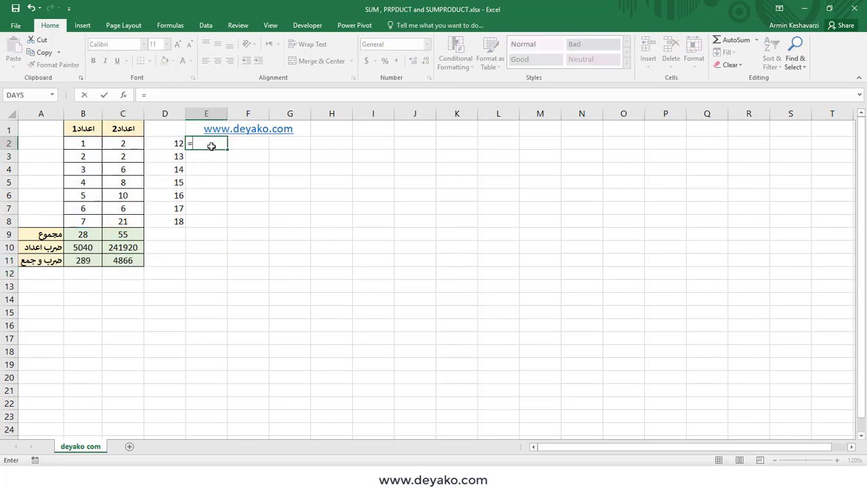
- Enter =PRODUCT(B2:D2) in E2 and fill it down to E8, giving 24 through 2646
type("=pro")
key("Tab")
key("BackSpace")
key("BackSpace")
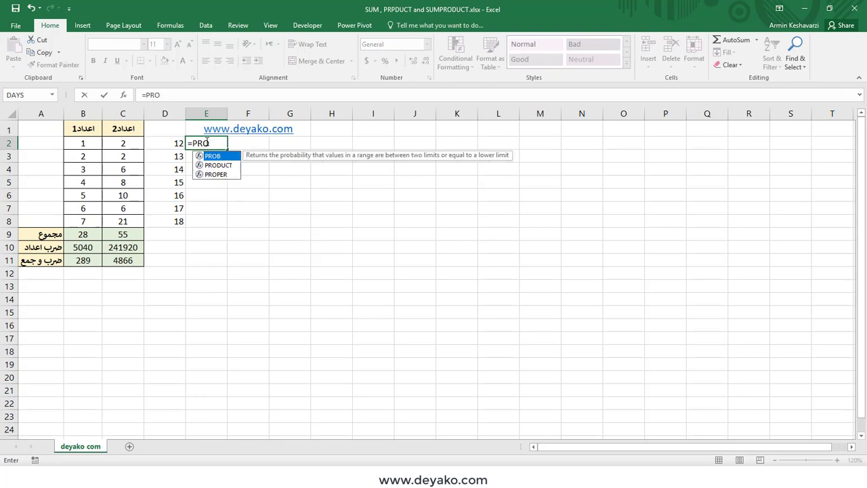
double_click(225, 168)
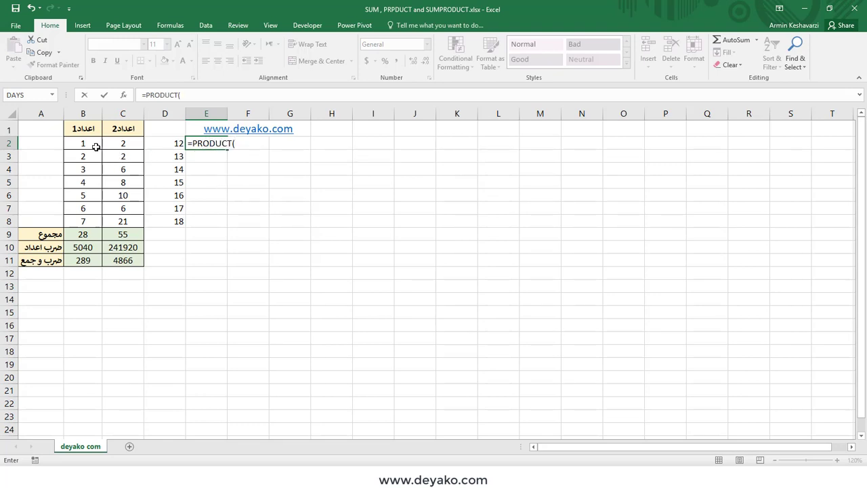
left_click_drag(95, 145, 177, 144)
type(")")
key("ctrl+Return")
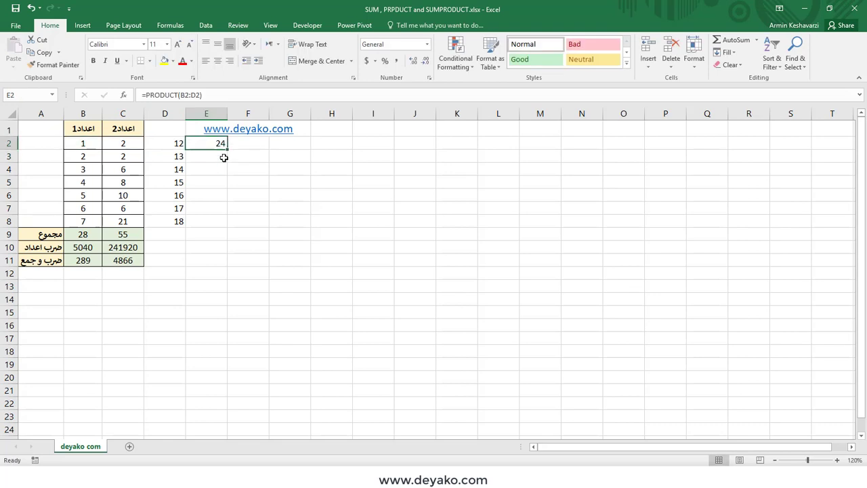
left_click_drag(229, 149, 230, 223)
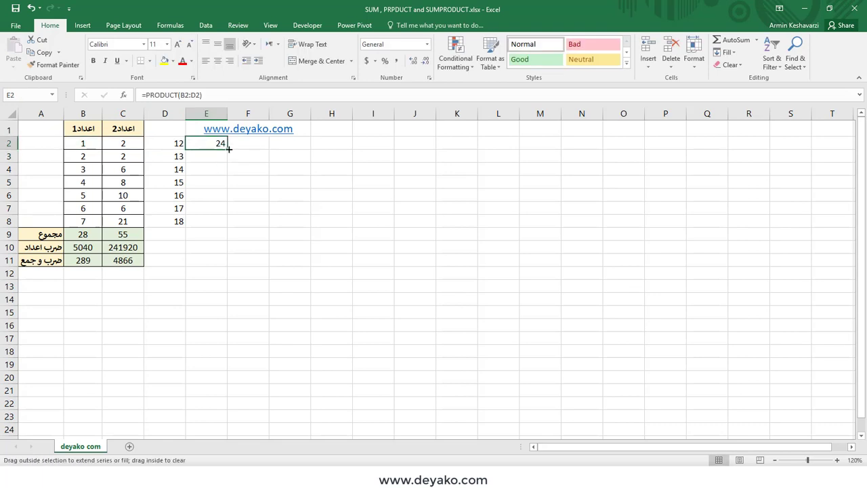
left_click(208, 237)
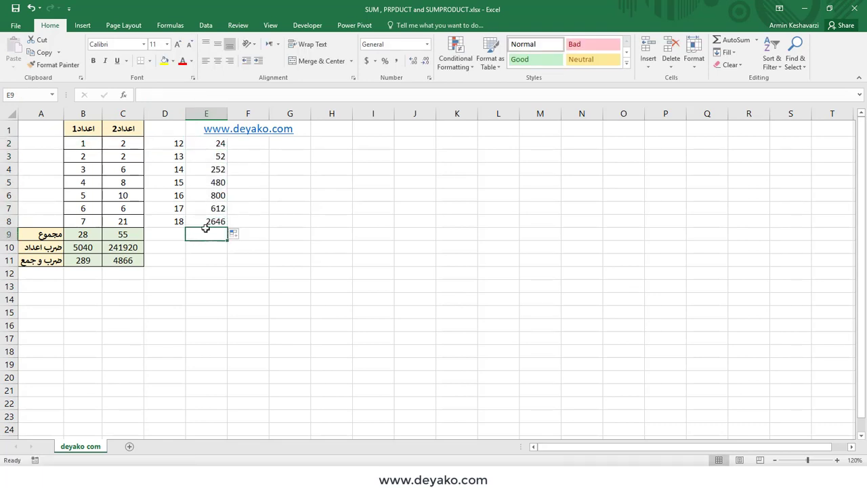
- AutoSum E2:E8 into E9, giving 4866, and compare it with C11's SUMPRODUCT
key("alt+equal")
key("Return")
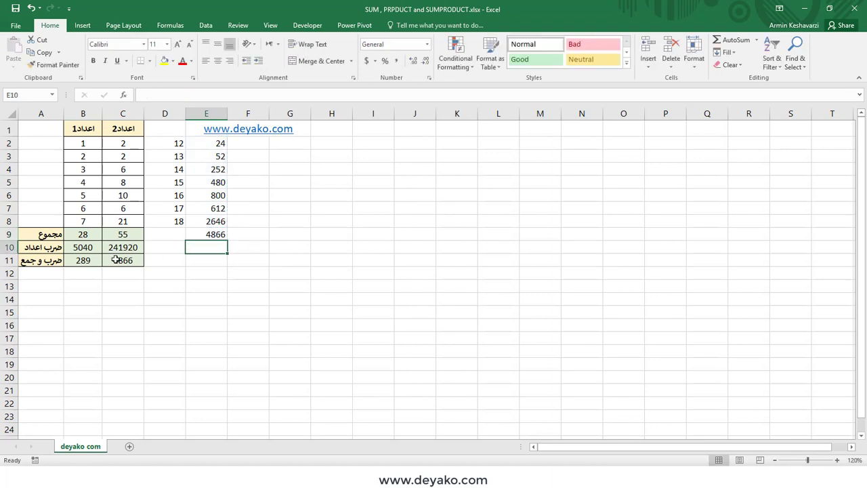
left_click(116, 260)
left_click(223, 232)
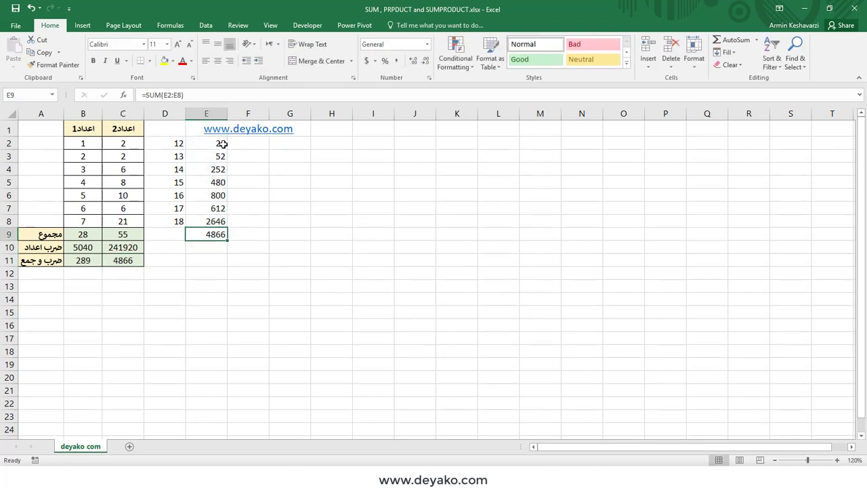
left_click_drag(223, 143, 216, 222)
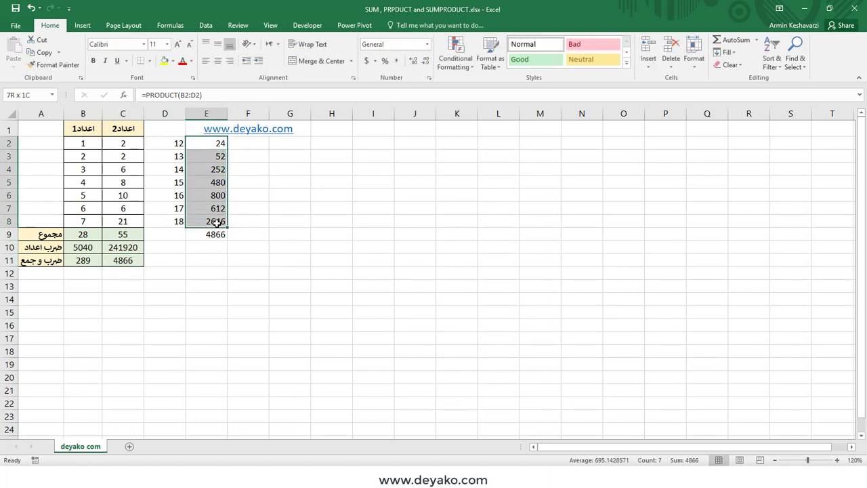
left_click(209, 237)
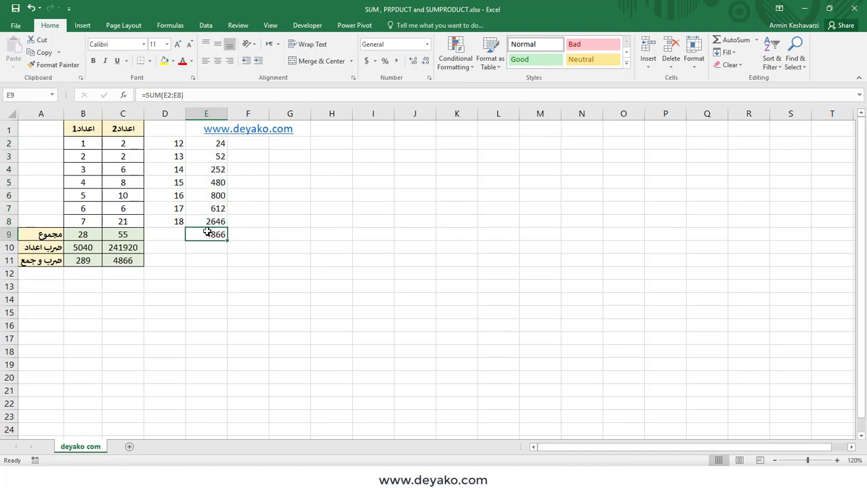
left_click(91, 259)
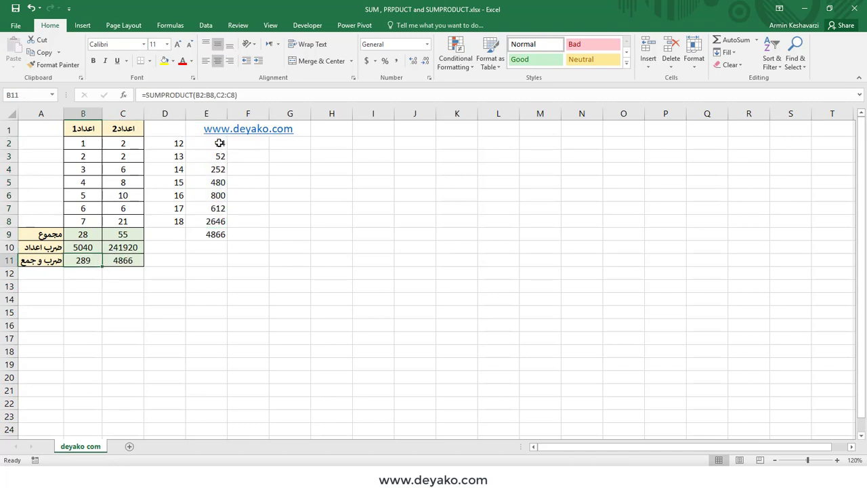
- Clear the row products in E2:E9 and the numbers 12 to 18 in D2:D9
left_click_drag(220, 143, 200, 236)
key("Delete")
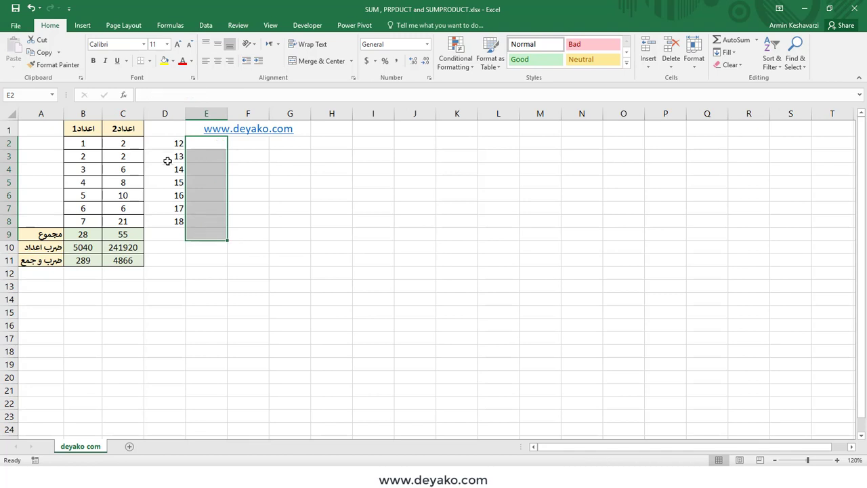
left_click_drag(170, 143, 163, 235)
key("Delete")
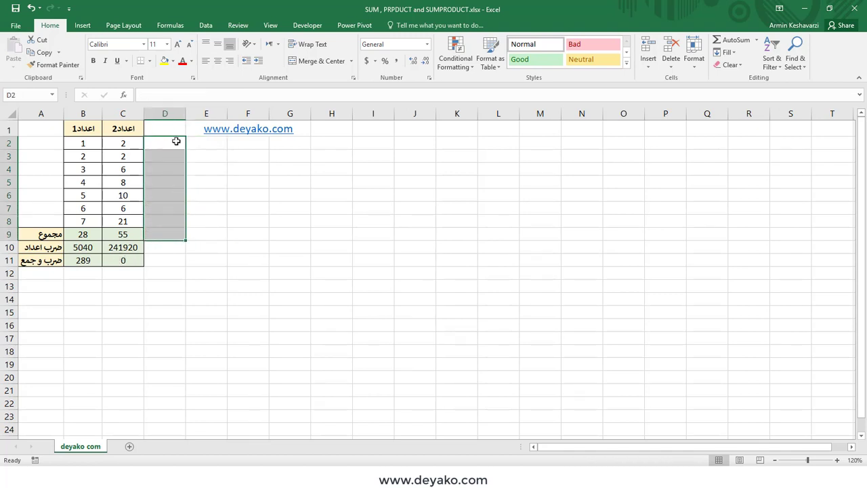
left_click(176, 142)
- Enter =SUMX2MY2(B2:B8,C2:C8) in D2, returning -545
type("=s")
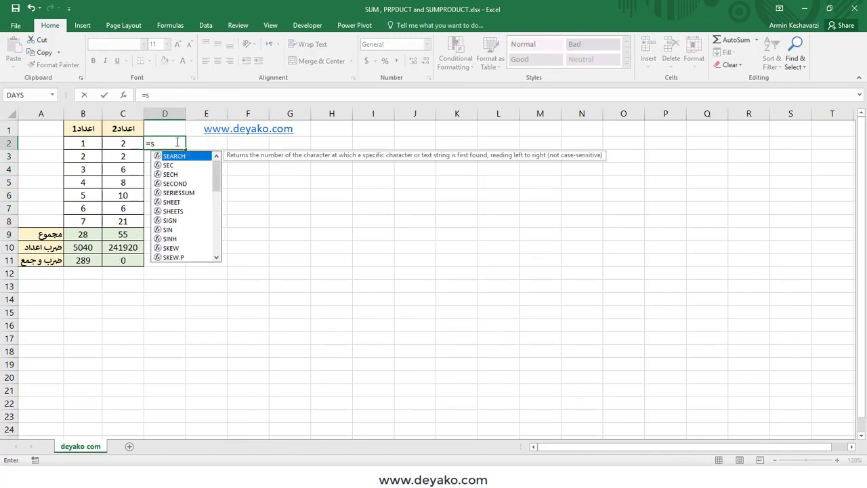
type("um")
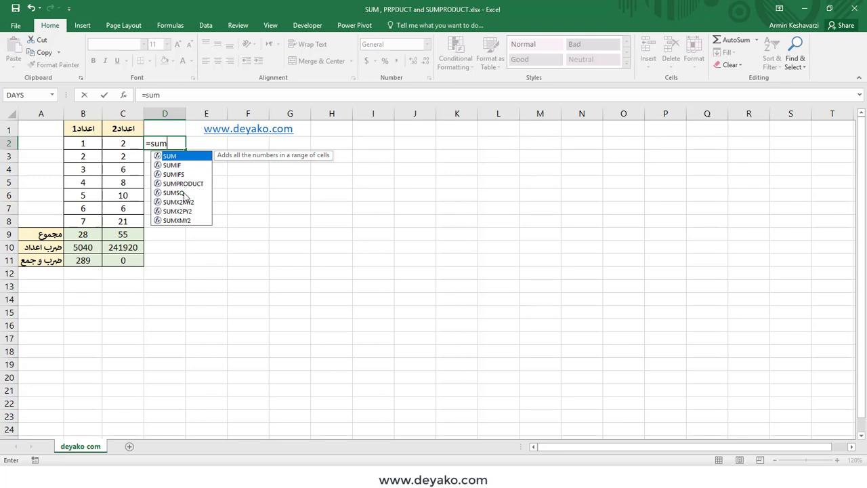
left_click(187, 193)
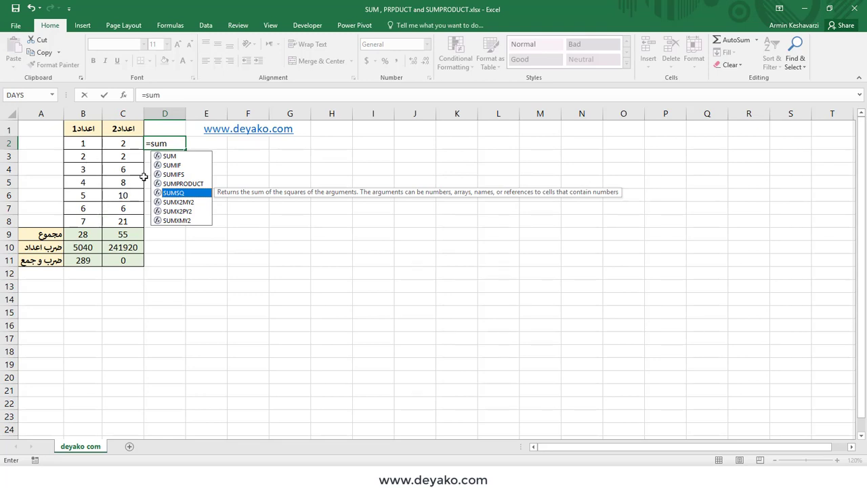
left_click(180, 202)
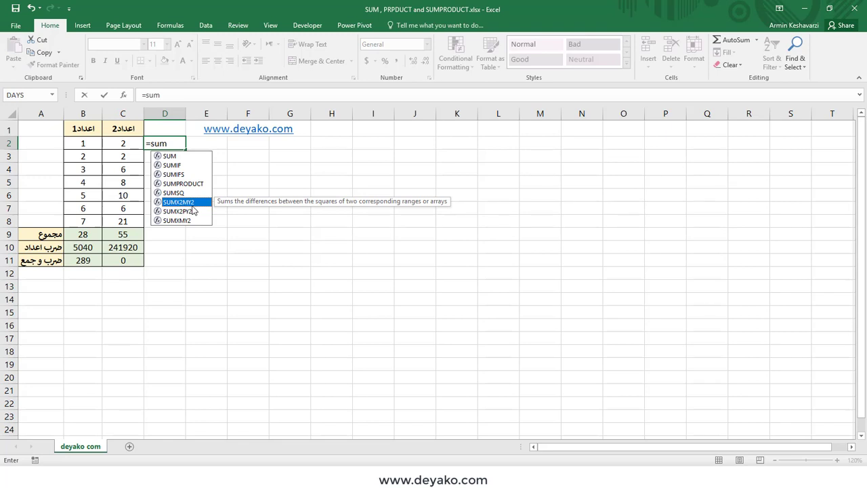
key("BackSpace")
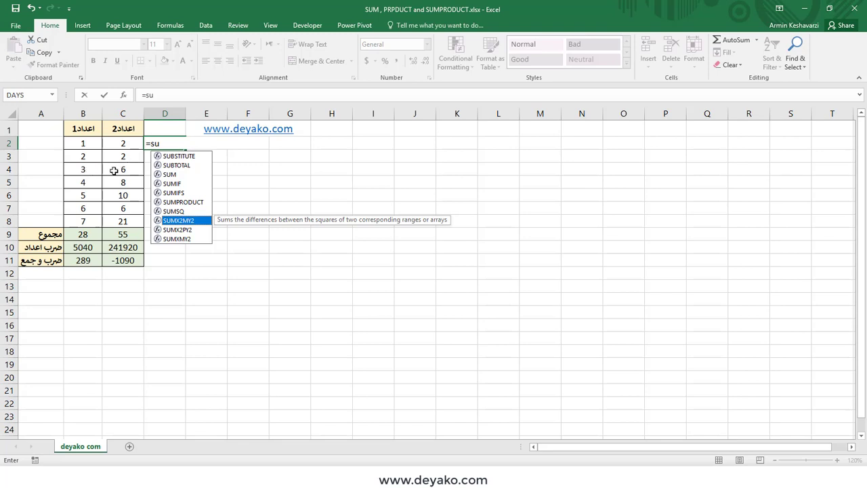
double_click(188, 223)
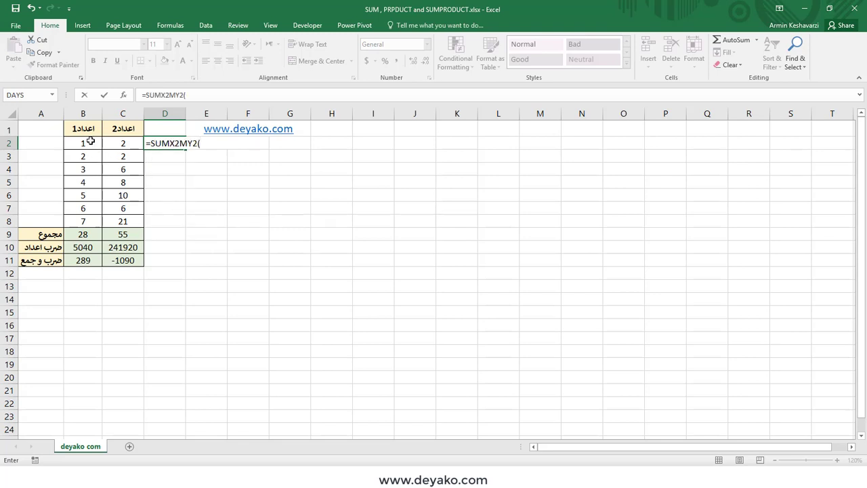
key("Return")
left_click(180, 141)
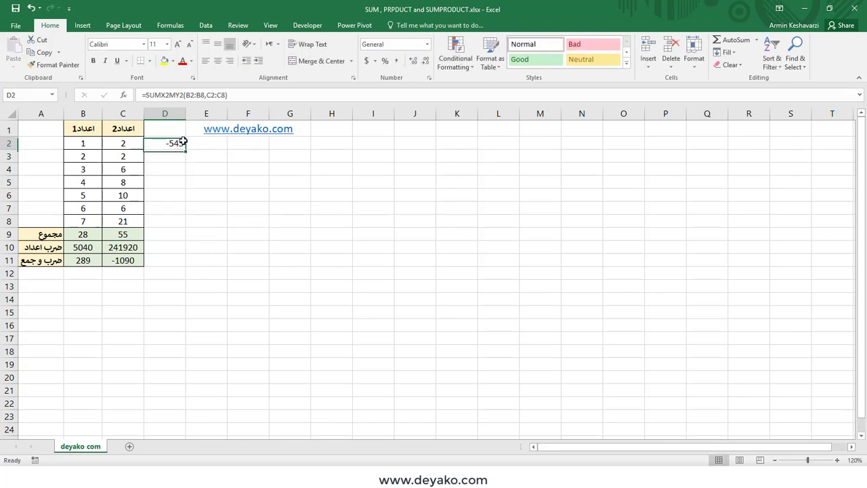
- Replace D2 with =SUMX2PY2(B2:B8,C2:C8) via Function Arguments, giving 825
type("=s")
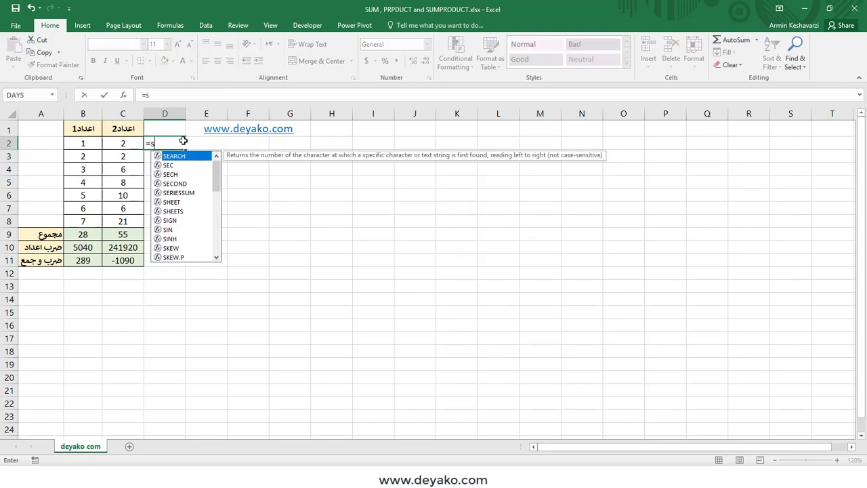
type("um")
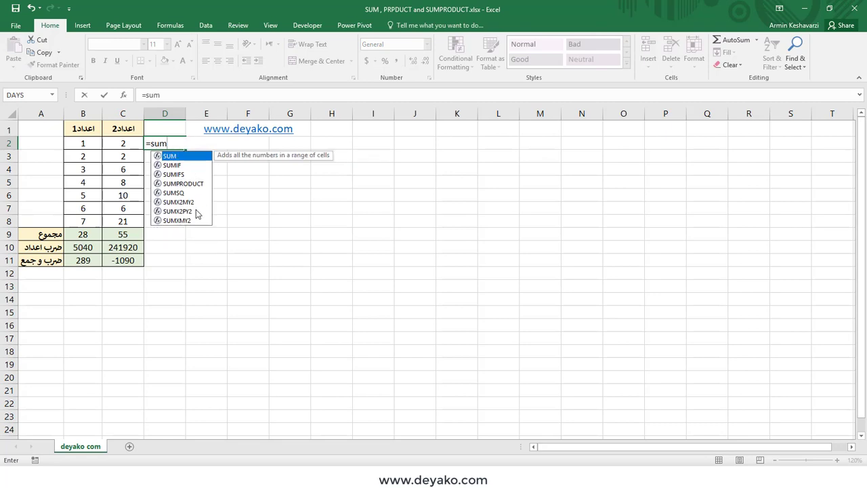
left_click(187, 213)
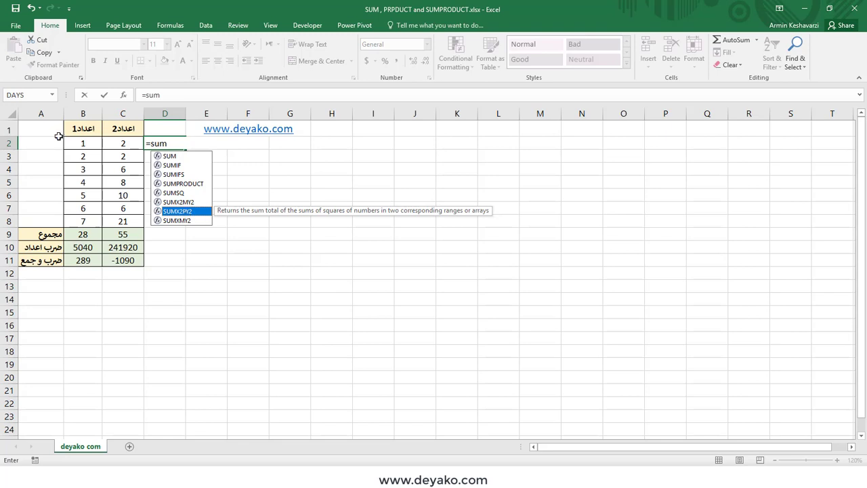
double_click(177, 211)
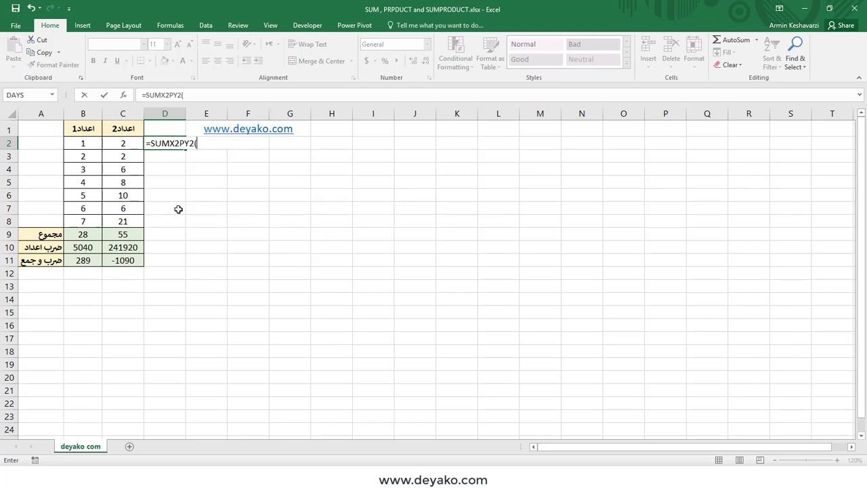
left_click(123, 95)
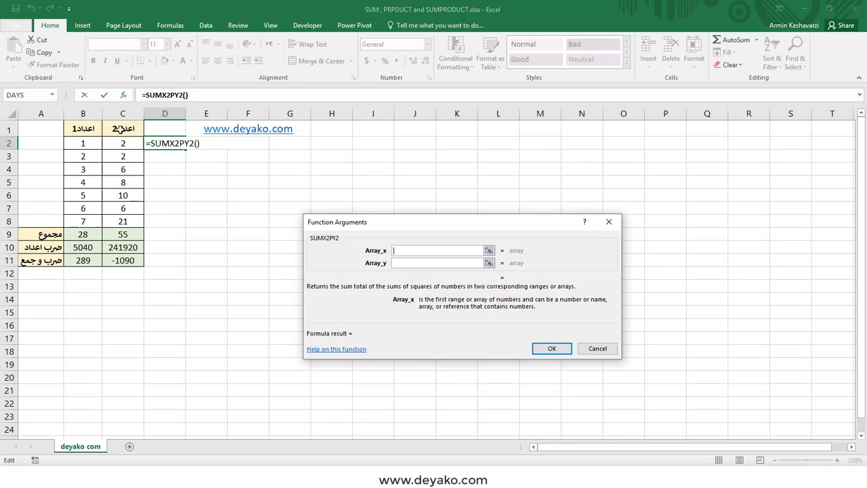
left_click_drag(88, 141, 91, 221)
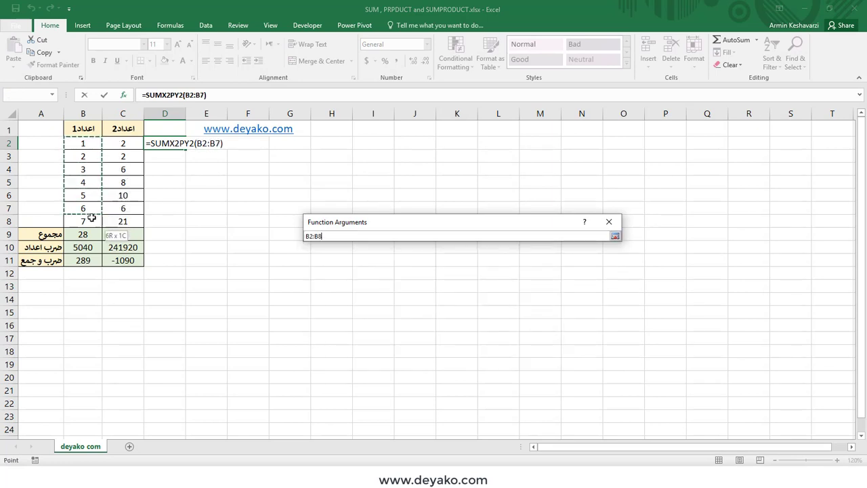
key("Tab")
left_click_drag(122, 143, 124, 221)
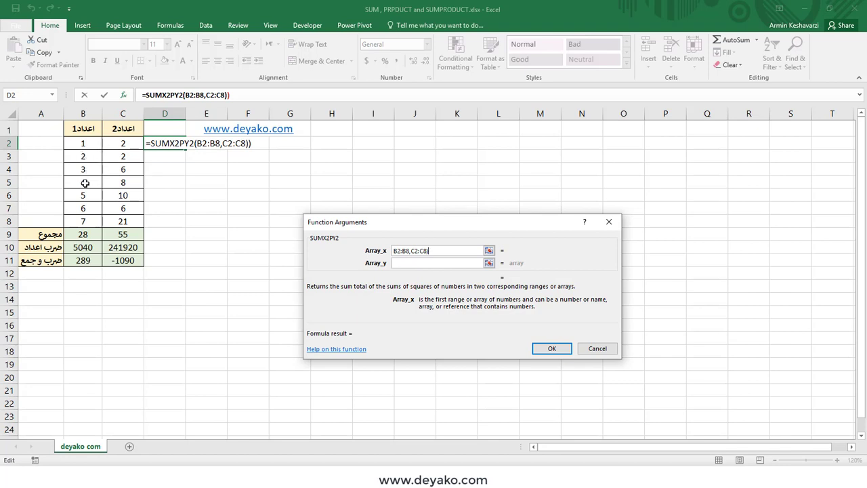
key("Return")
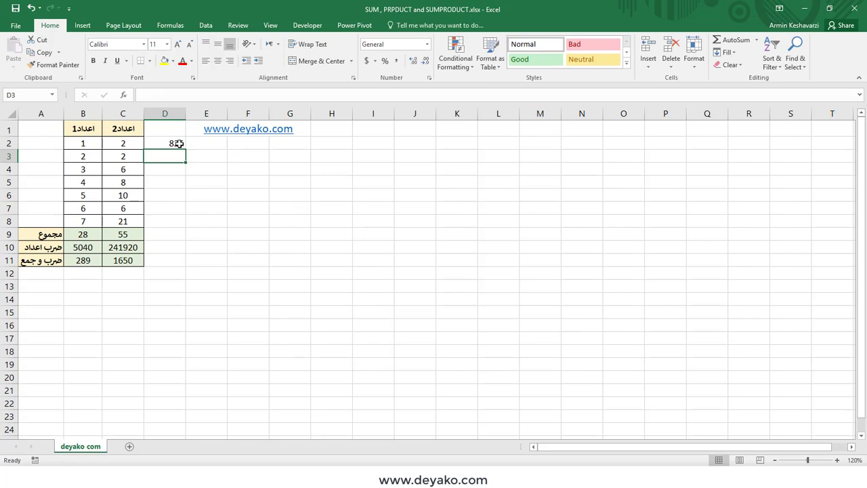
double_click(174, 145)
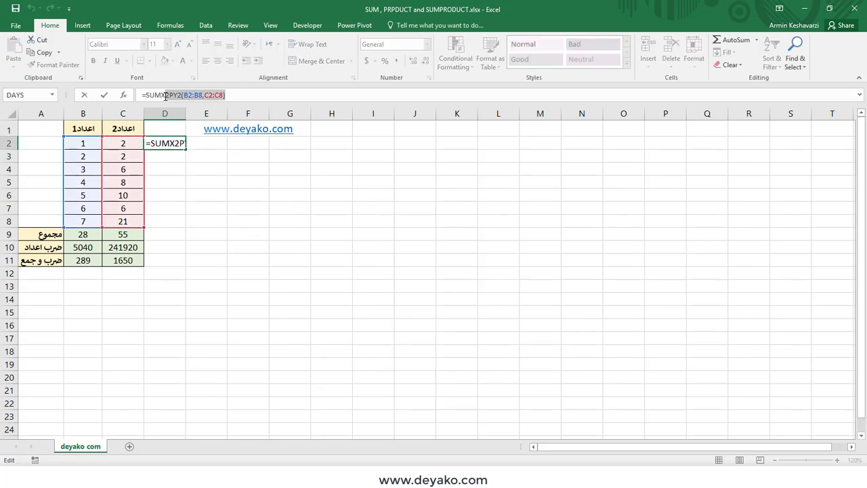
- Change D2 to =SUMXMY2(B2:B8,C2:C8), returning 247
key("BackSpace")
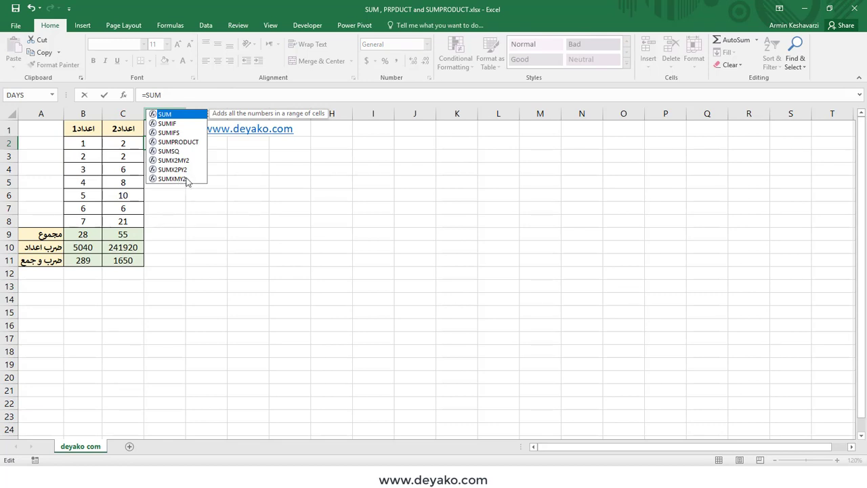
left_click(187, 179)
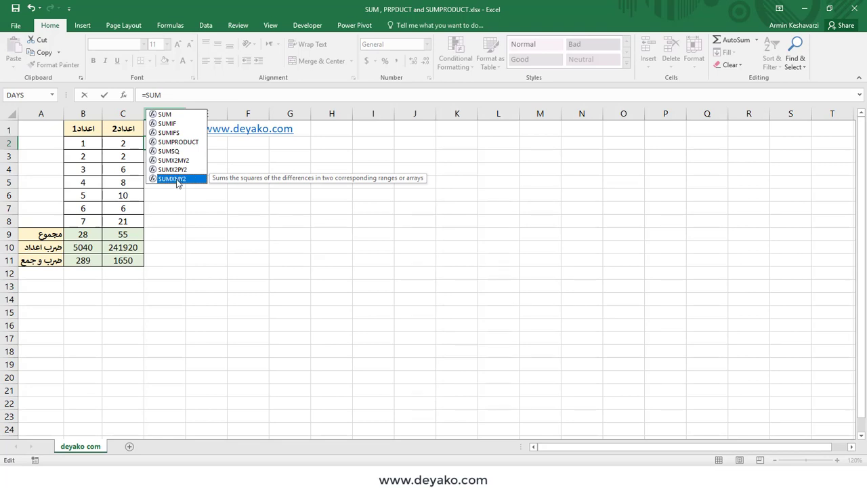
double_click(175, 179)
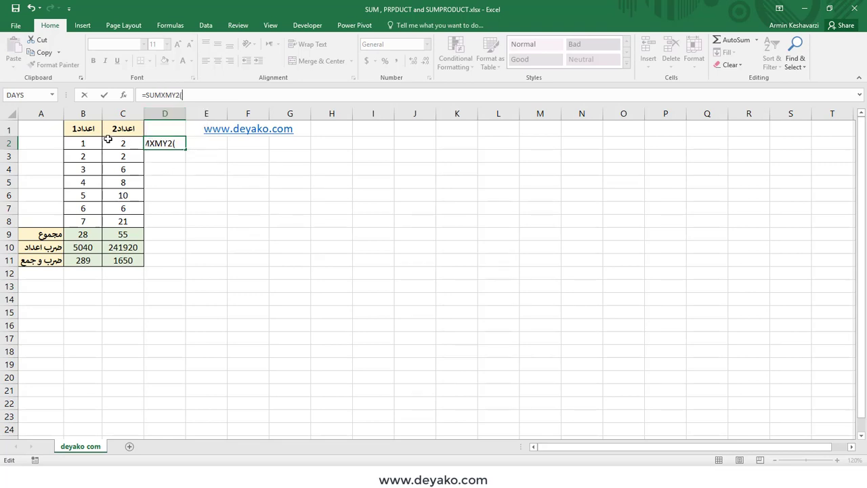
left_click_drag(82, 145, 87, 222)
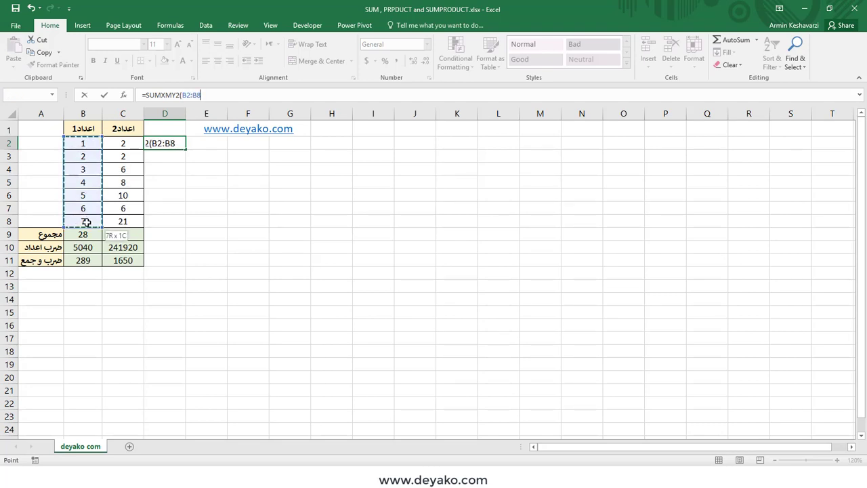
type(",")
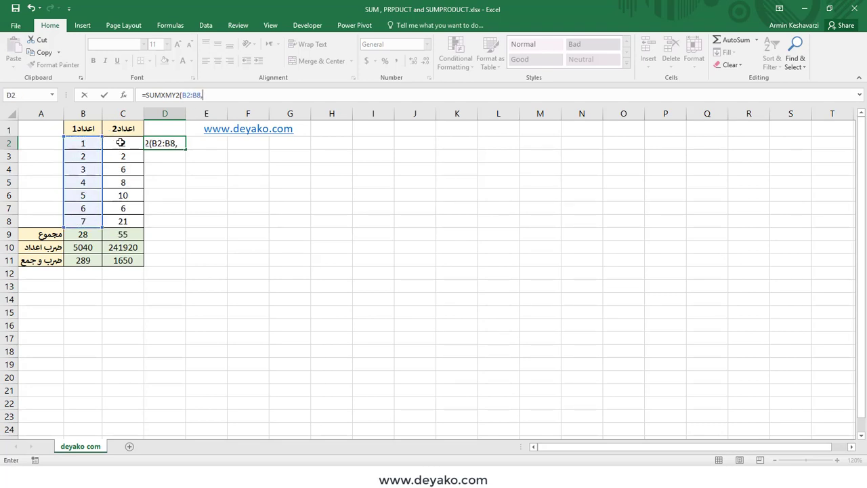
left_click_drag(120, 143, 122, 223)
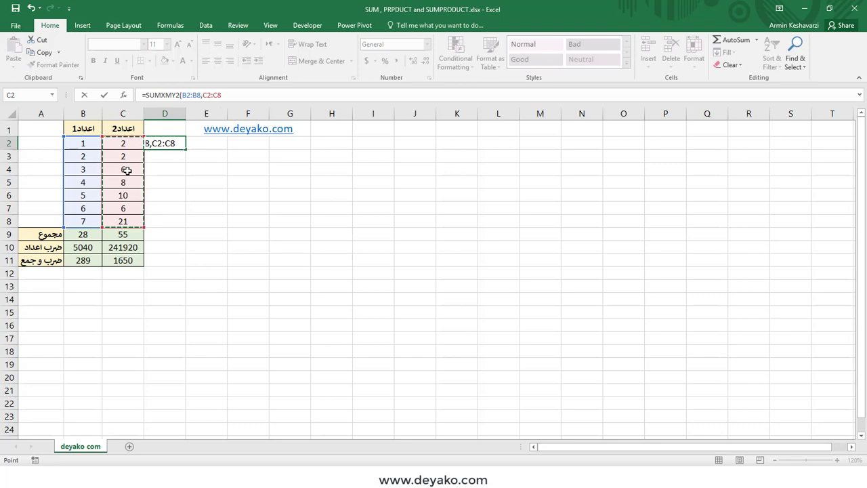
type(")")
key("ctrl+Return")
key("Return")
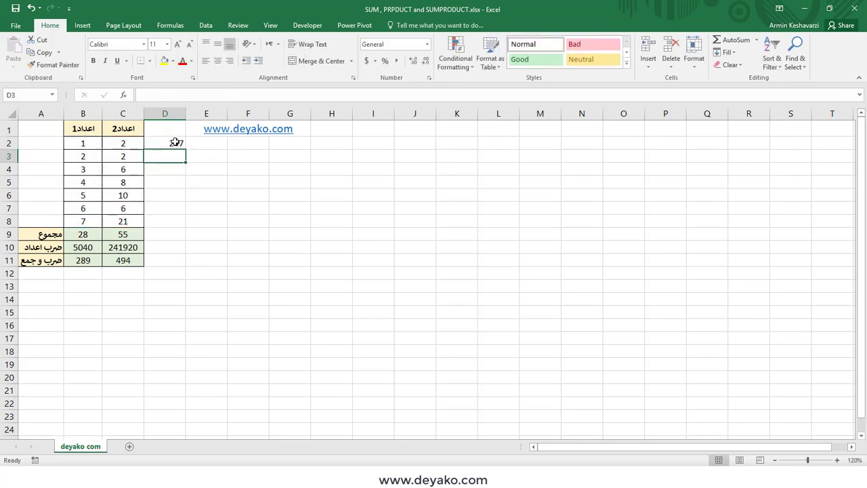
- Clear the D2:E8 calculation area and C11's SUMPRODUCT formula
left_click(175, 143)
left_click(207, 141)
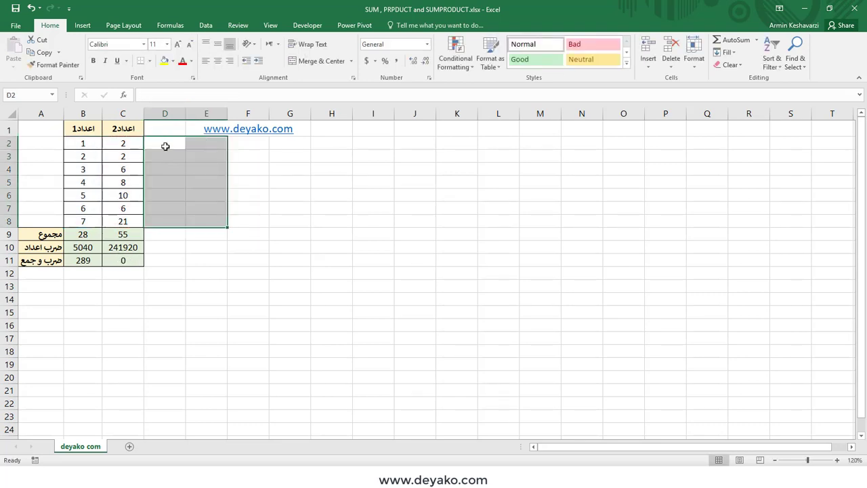
left_click(128, 259)
key("Delete")
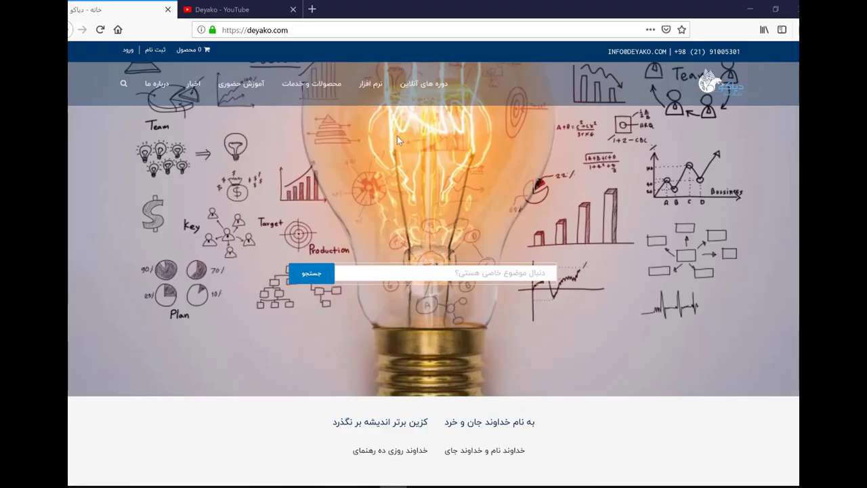
- Switch to the Deyako - YouTube tab to show the channel page with 677 subscribers
left_click(247, 9)
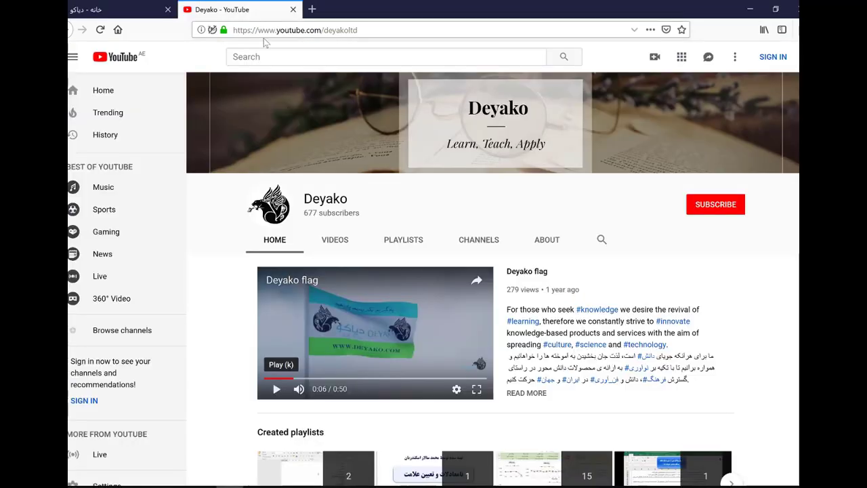